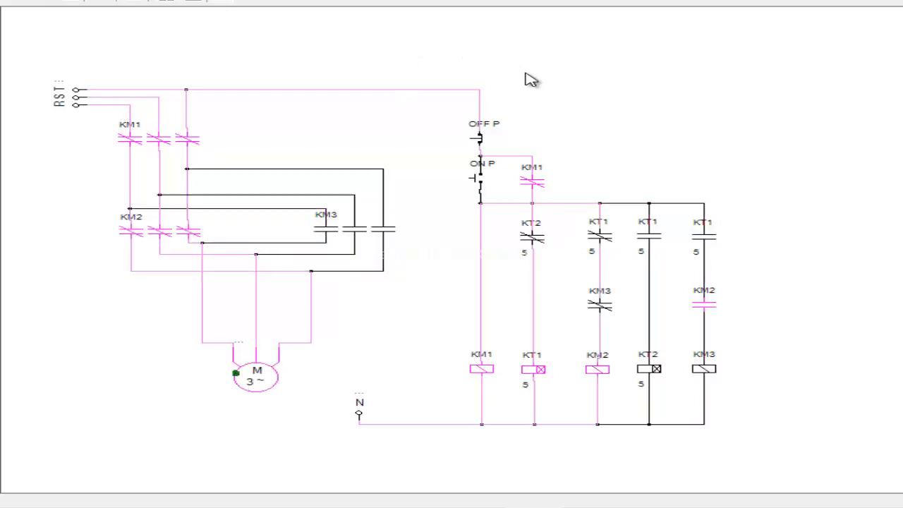
Switch to Simurelay and place a Power Phase L1 supply, rotated horizontally, in the upper left of the drawing.
{"action": "left_click", "coordinate": [222, 1]}
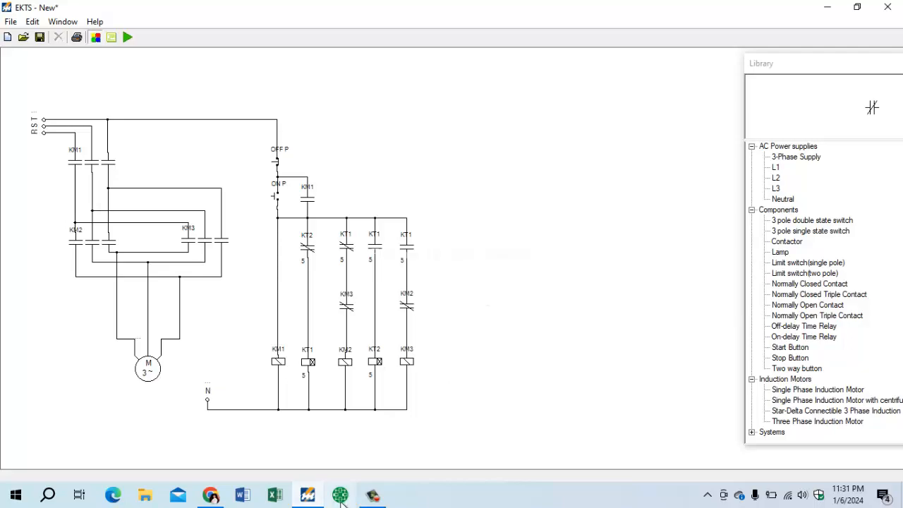
{"action": "left_click", "coordinate": [341, 495]}
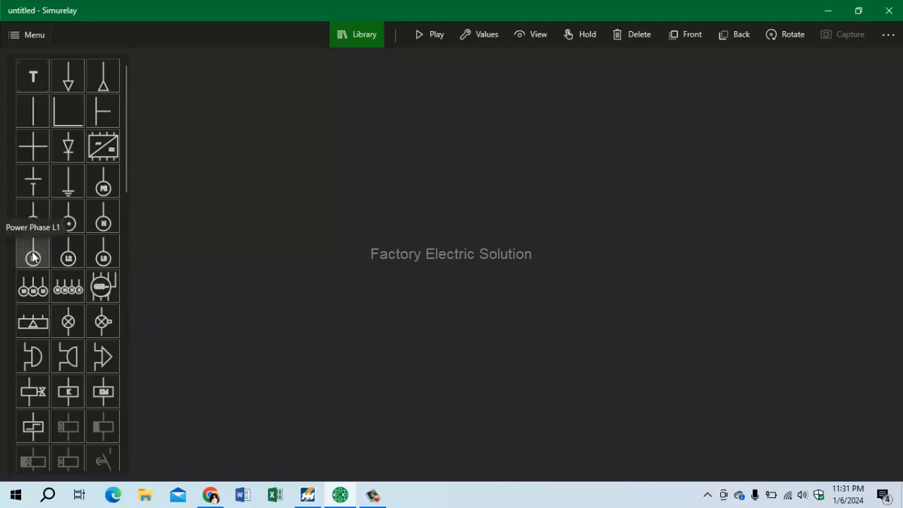
{"action": "left_click", "coordinate": [32, 257]}
{"action": "left_click", "coordinate": [785, 36]}
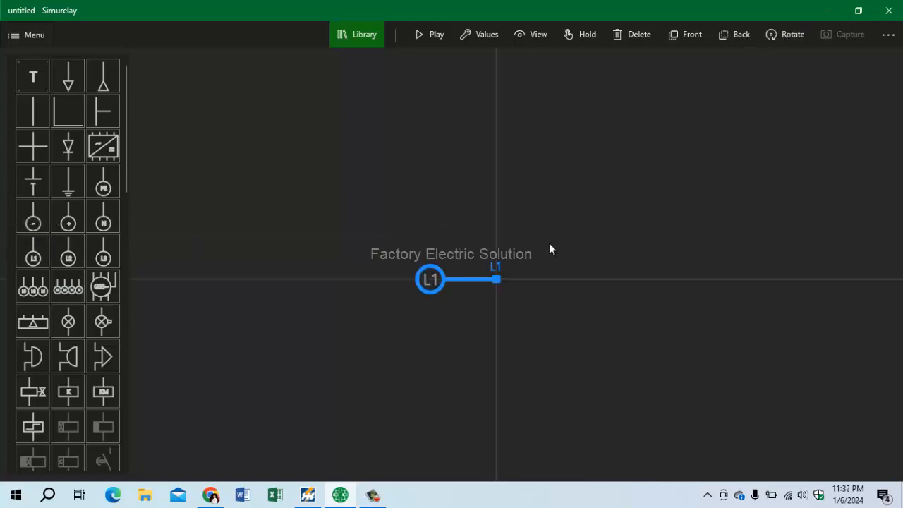
{"action": "left_click_drag", "start_coordinate": [457, 285], "coordinate": [266, 224]}
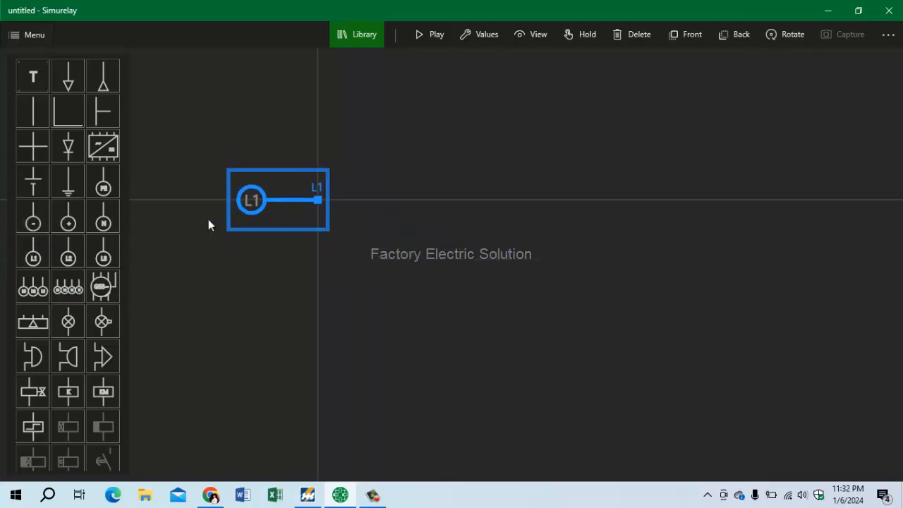
Add the Power Phase L2 and L3 supplies, rotate them horizontally and line them up below L1.
{"action": "left_click", "coordinate": [67, 251]}
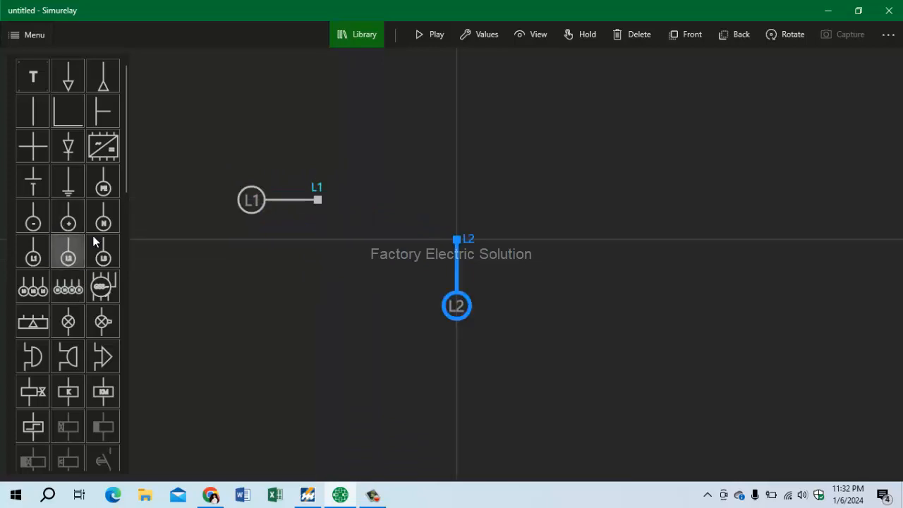
{"action": "left_click", "coordinate": [788, 37]}
{"action": "left_click_drag", "start_coordinate": [418, 268], "coordinate": [282, 243]}
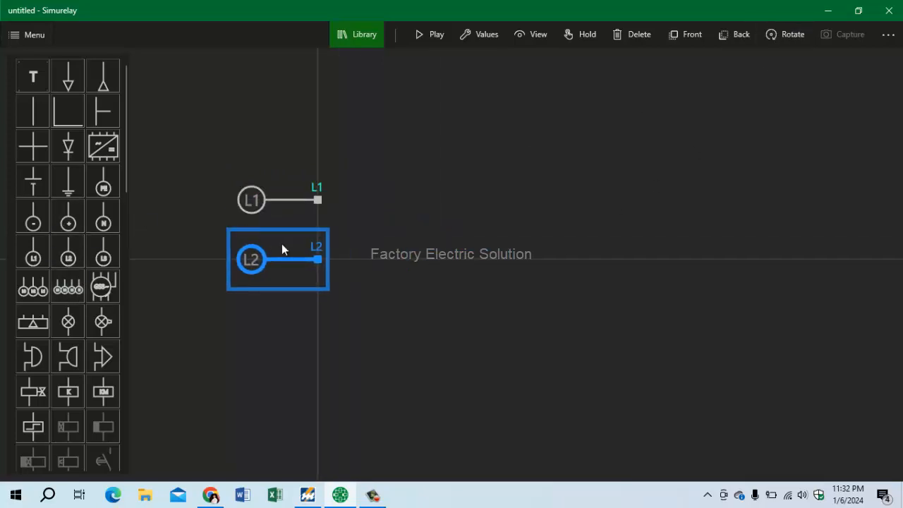
{"action": "left_click", "coordinate": [102, 262]}
{"action": "left_click", "coordinate": [797, 35]}
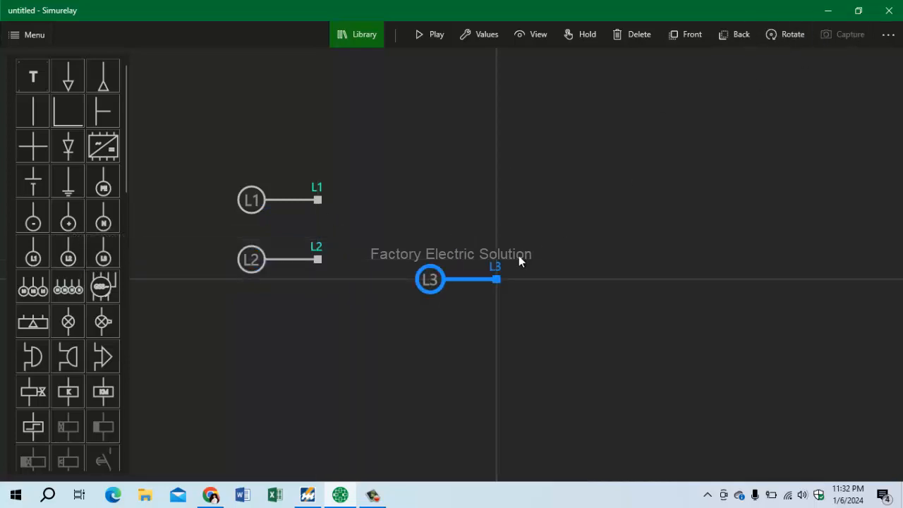
{"action": "left_click", "coordinate": [466, 278]}
{"action": "left_click_drag", "start_coordinate": [466, 279], "coordinate": [287, 316]}
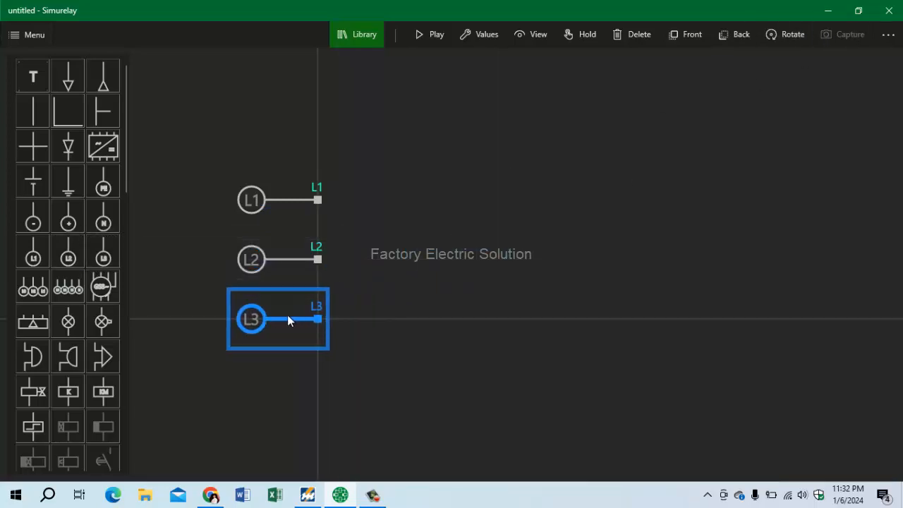
Tighten the supply column by moving L2 up close to L1 and shifting L3 slightly upward.
{"action": "scroll", "coordinate": [418, 299], "scroll_direction": "down", "scroll_amount": 3}
{"action": "left_click_drag", "start_coordinate": [461, 321], "coordinate": [373, 259]}
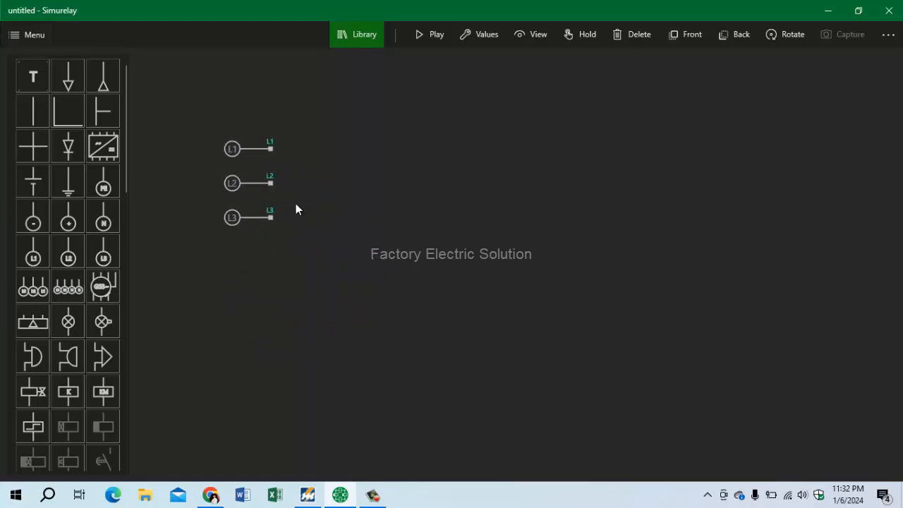
{"action": "left_click", "coordinate": [238, 199]}
{"action": "left_click_drag", "start_coordinate": [247, 184], "coordinate": [245, 174]}
{"action": "left_click", "coordinate": [246, 212]}
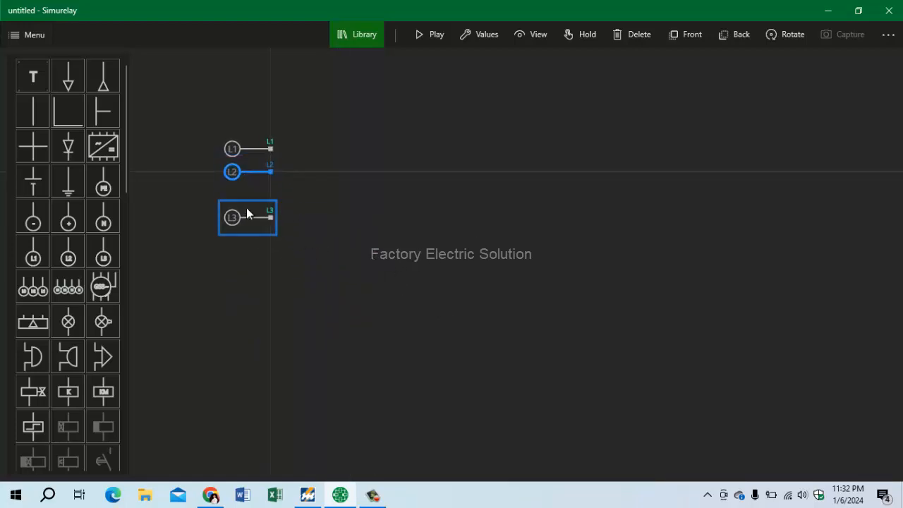
{"action": "left_click_drag", "start_coordinate": [247, 211], "coordinate": [249, 210]}
{"action": "left_click", "coordinate": [215, 241]}
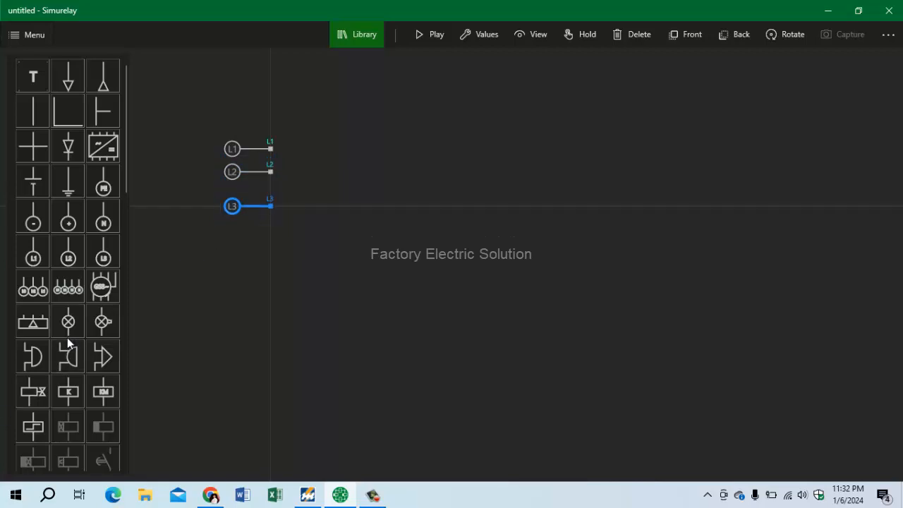
Place three three-pole contactor contacts: KM1 below the supplies, KM2 directly beneath KM1, and KM3 beside KM2.
{"action": "scroll", "coordinate": [69, 334], "scroll_direction": "down", "scroll_amount": 10}
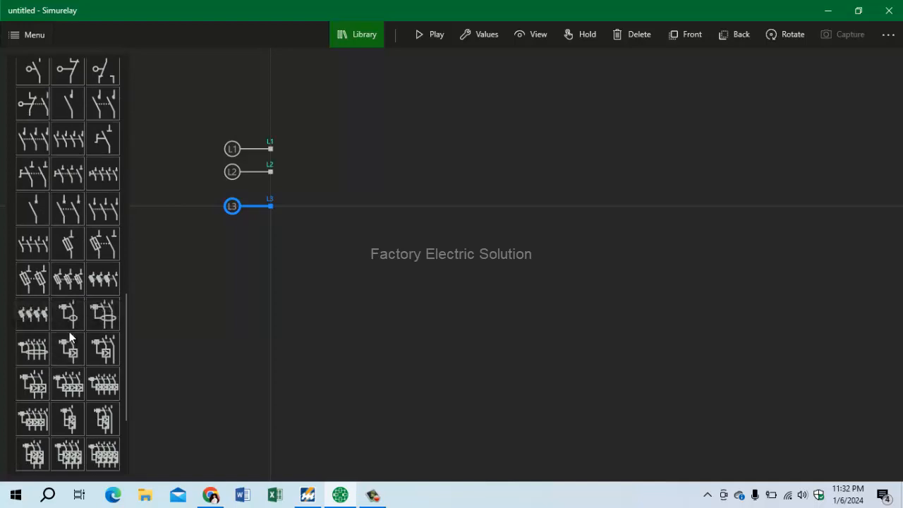
{"action": "scroll", "coordinate": [56, 311], "scroll_direction": "up", "scroll_amount": 2}
{"action": "left_click_drag", "start_coordinate": [33, 205], "coordinate": [331, 272]}
{"action": "left_click", "coordinate": [404, 311]}
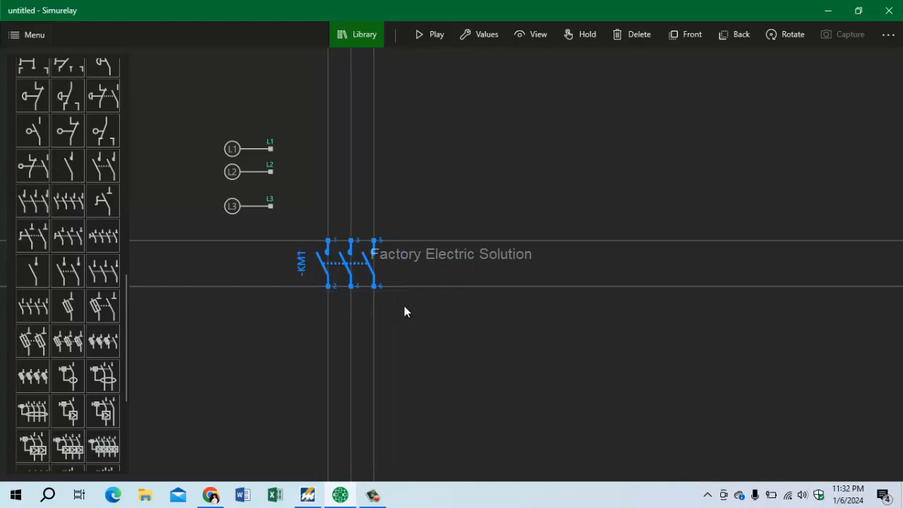
{"action": "left_click_drag", "start_coordinate": [41, 203], "coordinate": [367, 396]}
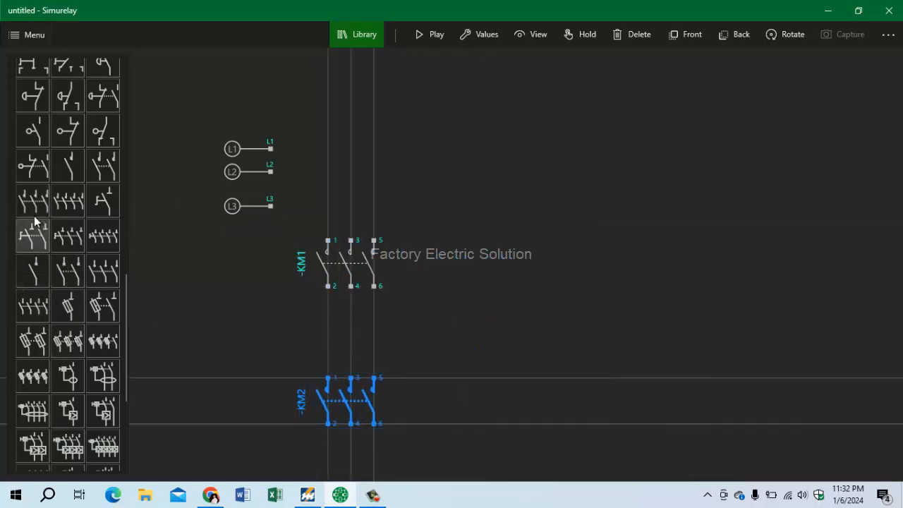
{"action": "left_click_drag", "start_coordinate": [17, 211], "coordinate": [476, 409]}
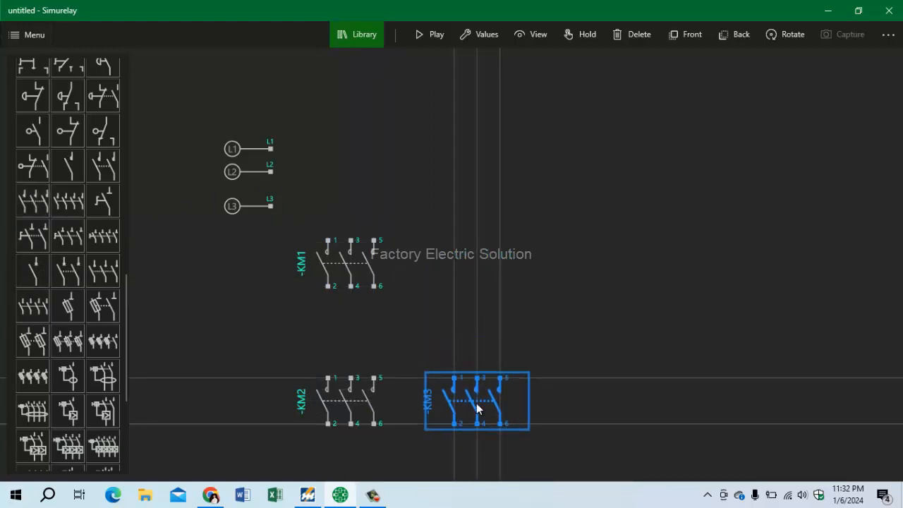
{"action": "left_click", "coordinate": [355, 262]}
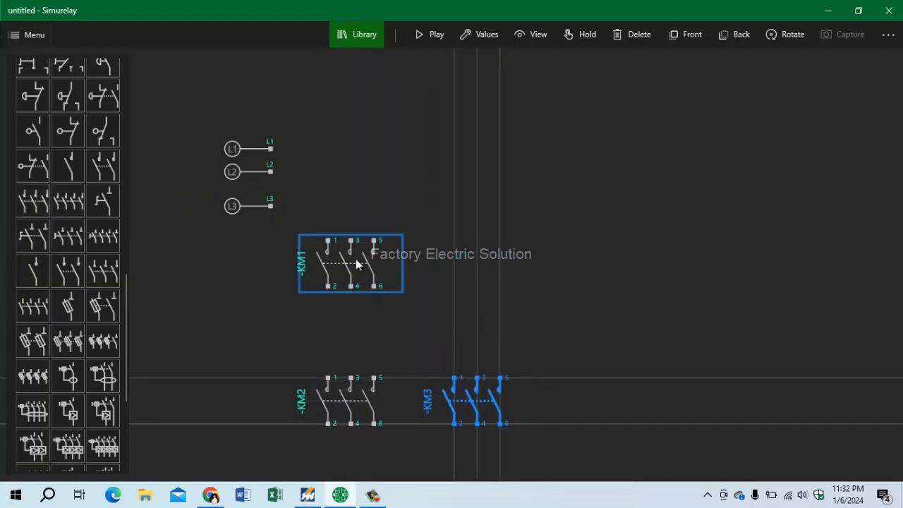
Move the L3 supply up below L2 so that the three supplies are evenly spaced.
{"action": "left_click", "coordinate": [274, 150]}
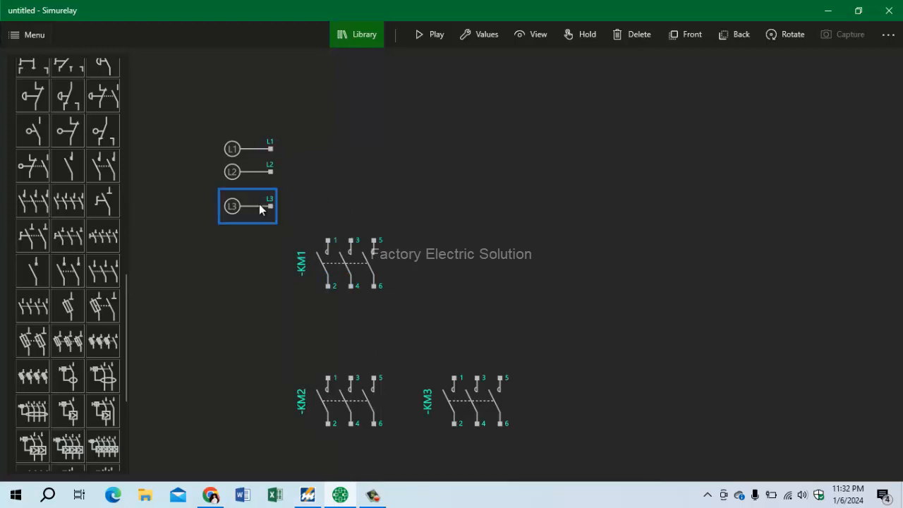
{"action": "left_click_drag", "start_coordinate": [259, 193], "coordinate": [260, 189]}
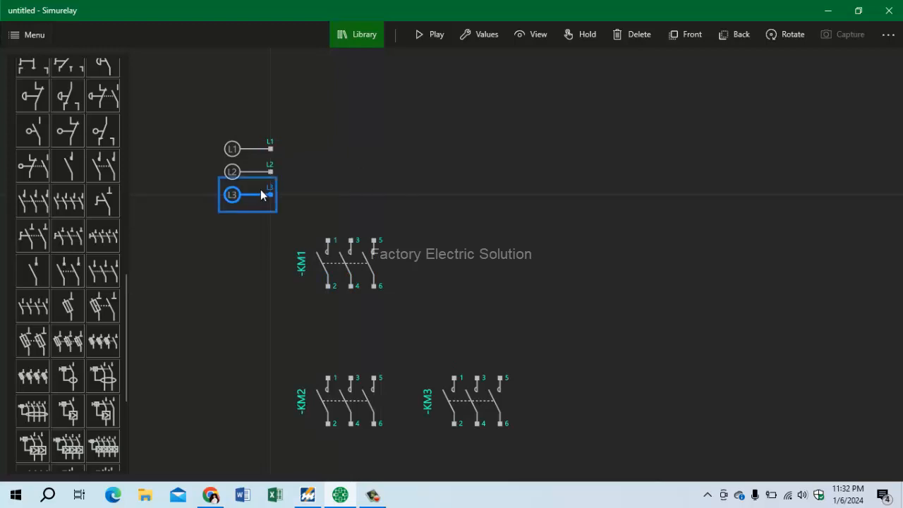
{"action": "left_click", "coordinate": [321, 183]}
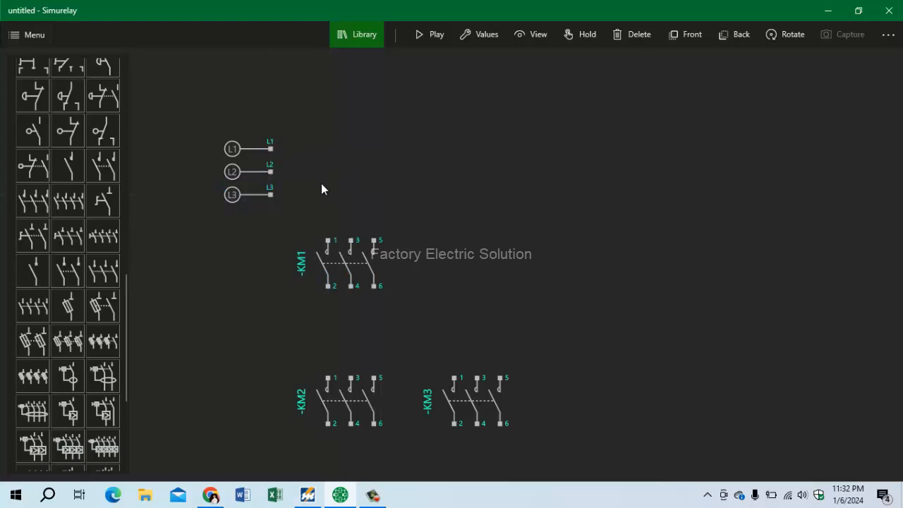
Wire L3 to KM1 terminal 1, L2 to terminal 3 and L1 to terminal 5.
{"action": "left_click", "coordinate": [328, 242]}
{"action": "left_click", "coordinate": [271, 171]}
{"action": "left_click", "coordinate": [352, 241]}
{"action": "left_click", "coordinate": [272, 149]}
{"action": "left_click", "coordinate": [374, 241]}
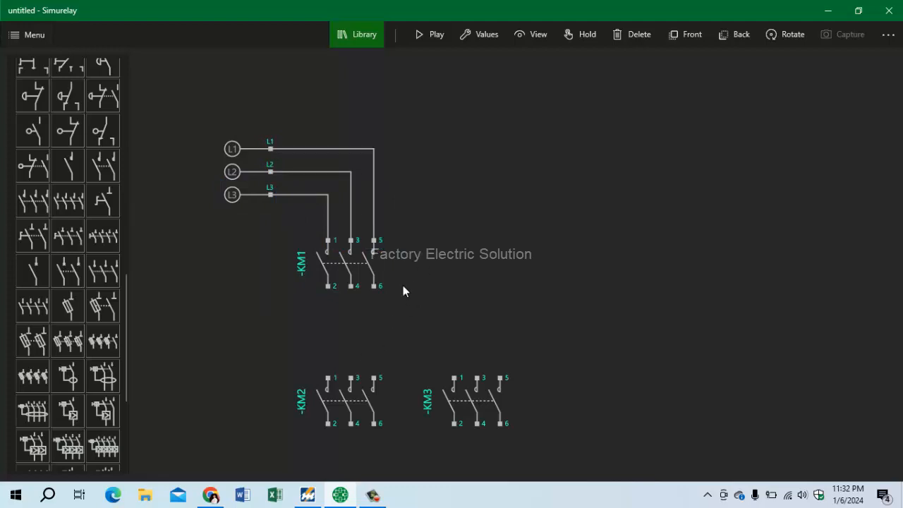
Check the reference circuit in EKTS, return to Simurelay, and wire KM1 terminals 2, 4 and 6 to KM2 terminals 1, 3 and 5.
{"action": "left_click", "coordinate": [307, 495]}
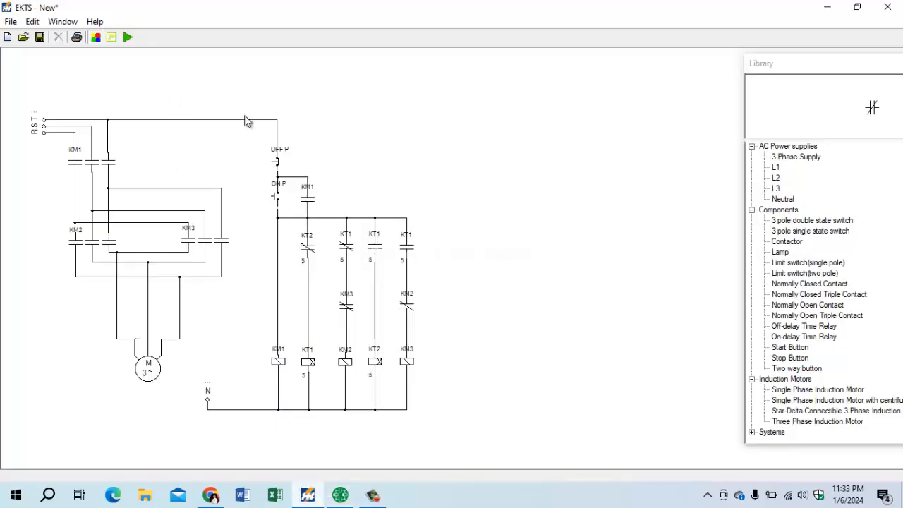
{"action": "left_click", "coordinate": [340, 494]}
{"action": "left_click", "coordinate": [329, 286]}
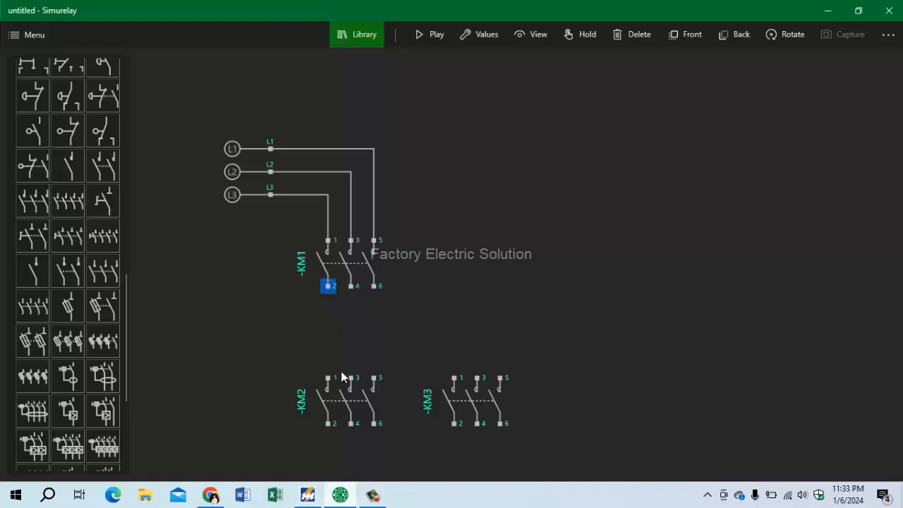
{"action": "left_click", "coordinate": [328, 379]}
{"action": "left_click", "coordinate": [350, 285]}
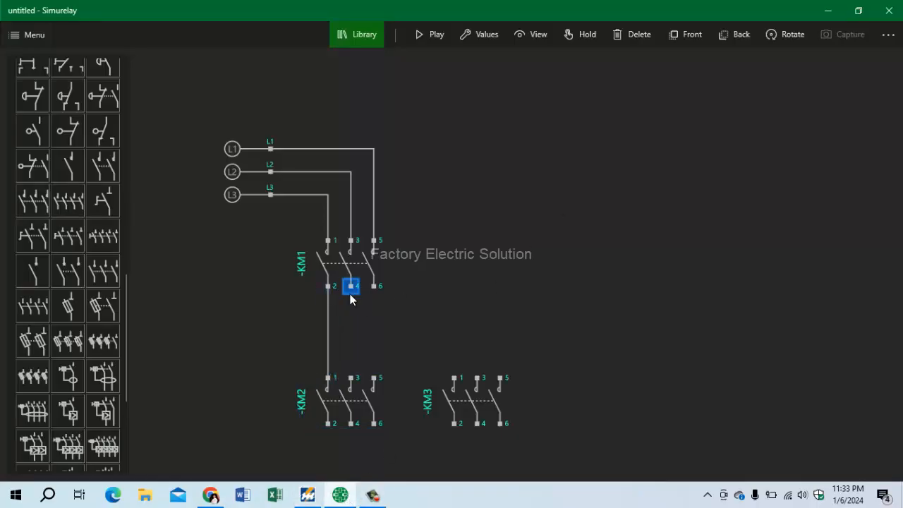
{"action": "left_click", "coordinate": [350, 378]}
{"action": "left_click", "coordinate": [374, 286]}
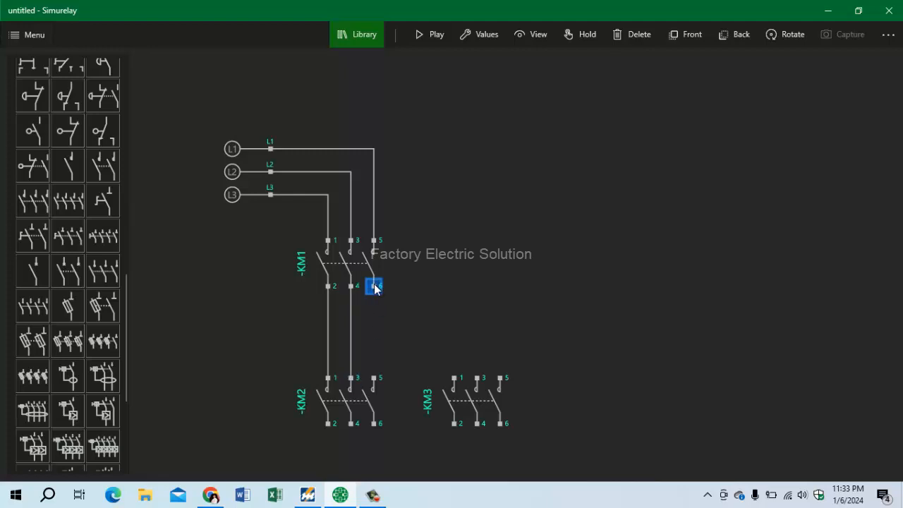
{"action": "left_click", "coordinate": [374, 379]}
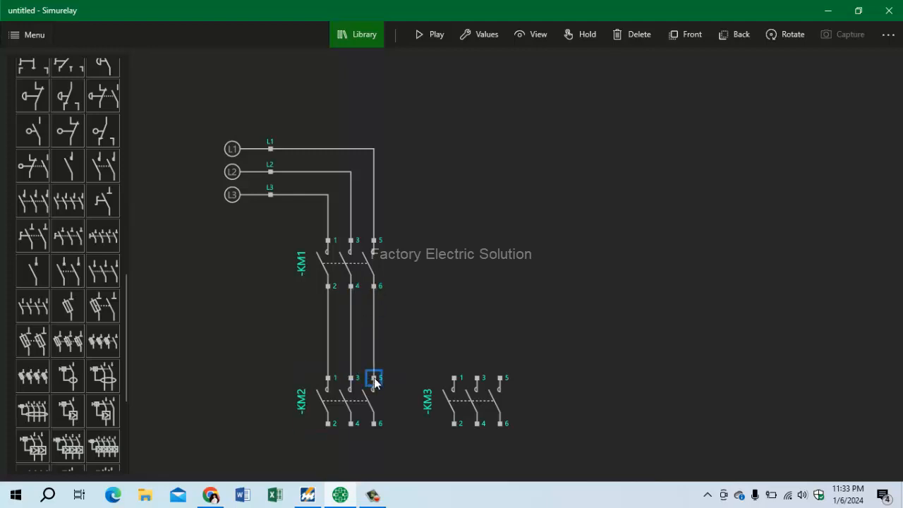
Wire KM3 terminals 1, 3 and 5 to KM1 terminals 2, 4 and 6, separating their horizontal runs.
{"action": "left_click", "coordinate": [454, 379]}
{"action": "left_click", "coordinate": [328, 285]}
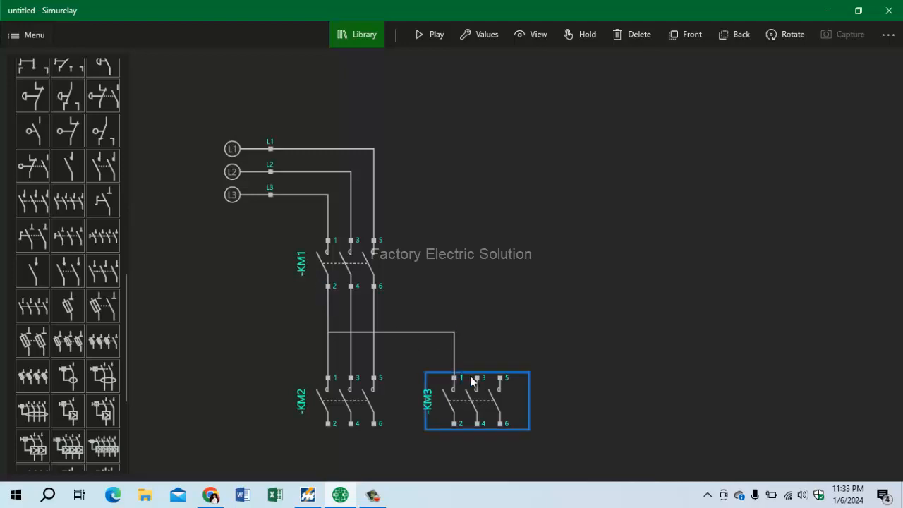
{"action": "left_click", "coordinate": [477, 379]}
{"action": "left_click", "coordinate": [351, 286]}
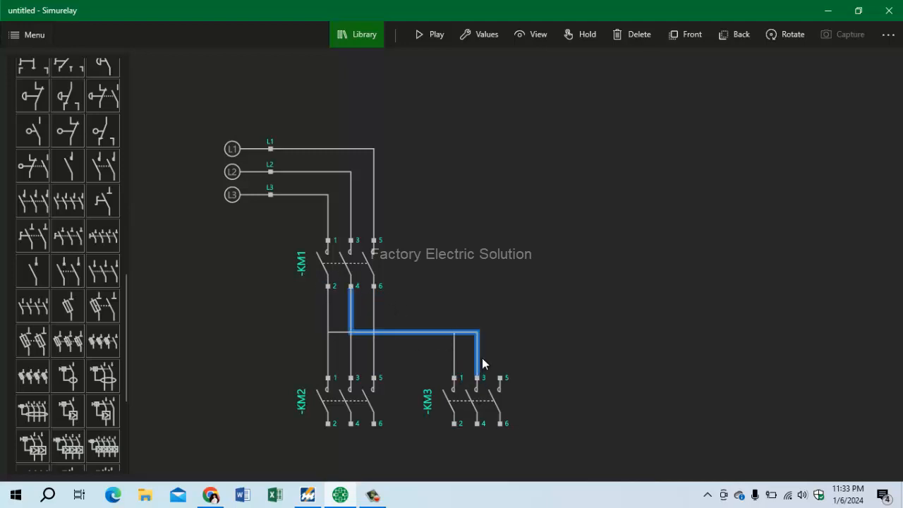
{"action": "left_click_drag", "start_coordinate": [466, 333], "coordinate": [481, 309]}
{"action": "left_click", "coordinate": [435, 332]}
{"action": "left_click", "coordinate": [501, 377]}
{"action": "left_click", "coordinate": [373, 286]}
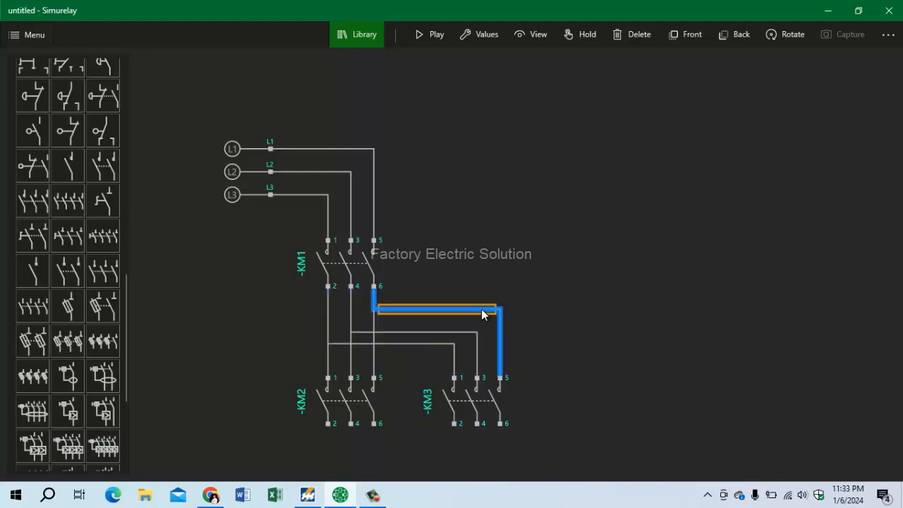
Even out the spacing of the horizontal wire runs between KM1 and KM3, lowering the KM3 terminal 5 run.
{"action": "left_click", "coordinate": [540, 317]}
{"action": "left_click", "coordinate": [455, 332]}
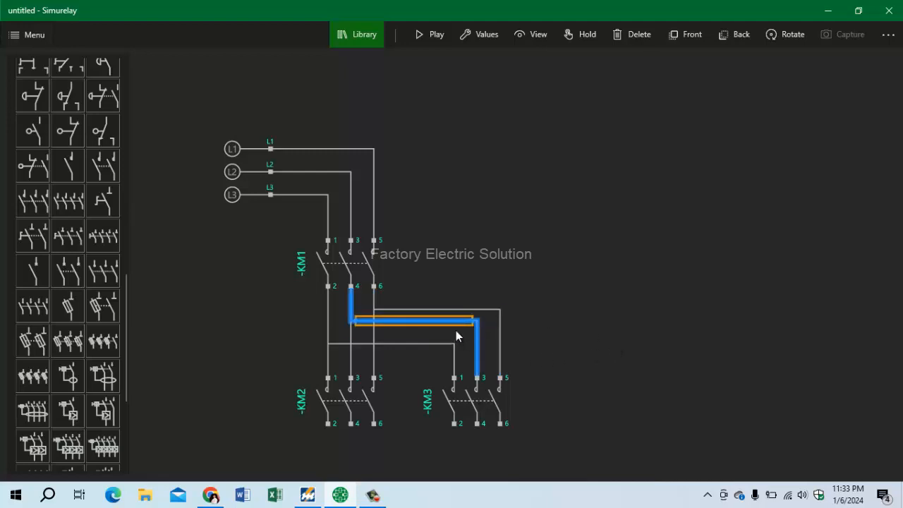
{"action": "left_click", "coordinate": [453, 310]}
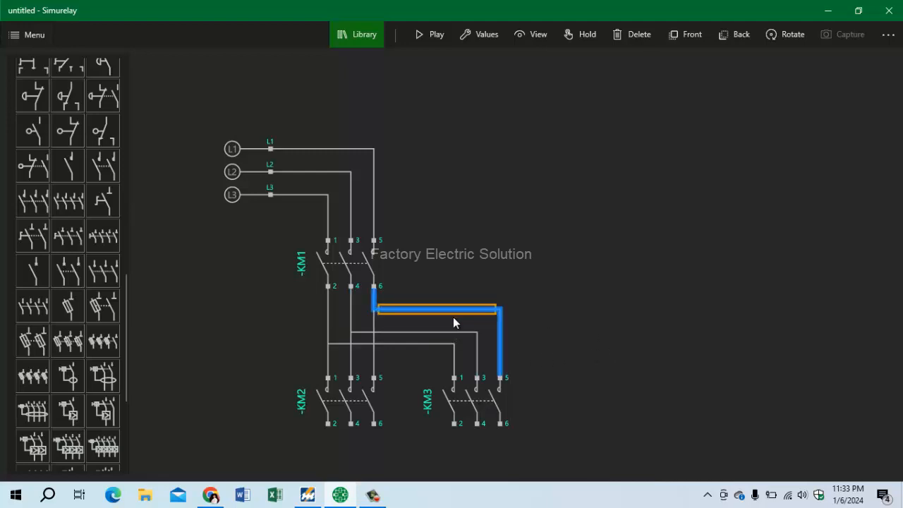
{"action": "left_click", "coordinate": [579, 316]}
Wire KM2 terminals 6, 4 and 2 to KM3 terminals 2, 4 and 6 with staggered horizontal runs below the contacts.
{"action": "scroll", "coordinate": [592, 343], "scroll_direction": "down", "scroll_amount": 3}
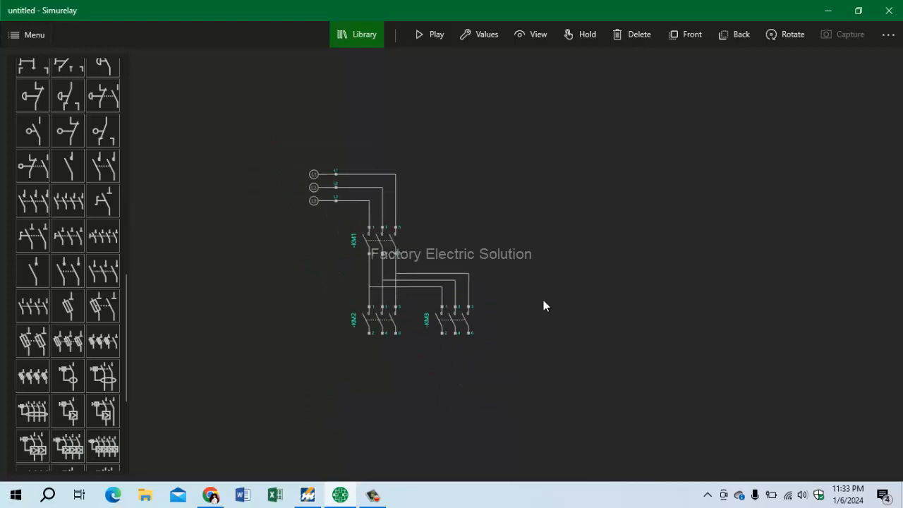
{"action": "scroll", "coordinate": [494, 303], "scroll_direction": "up", "scroll_amount": 3}
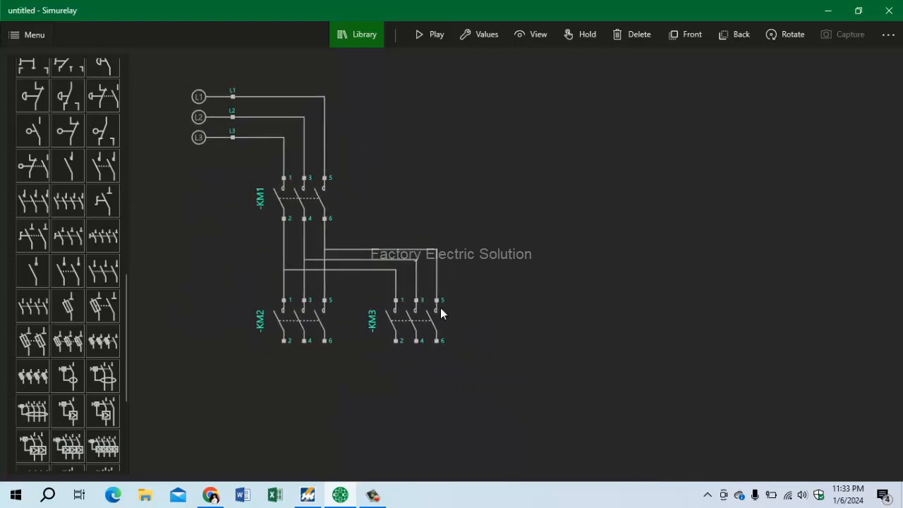
{"action": "left_click_drag", "start_coordinate": [321, 343], "coordinate": [405, 371]}
{"action": "left_click_drag", "start_coordinate": [283, 352], "coordinate": [282, 352]}
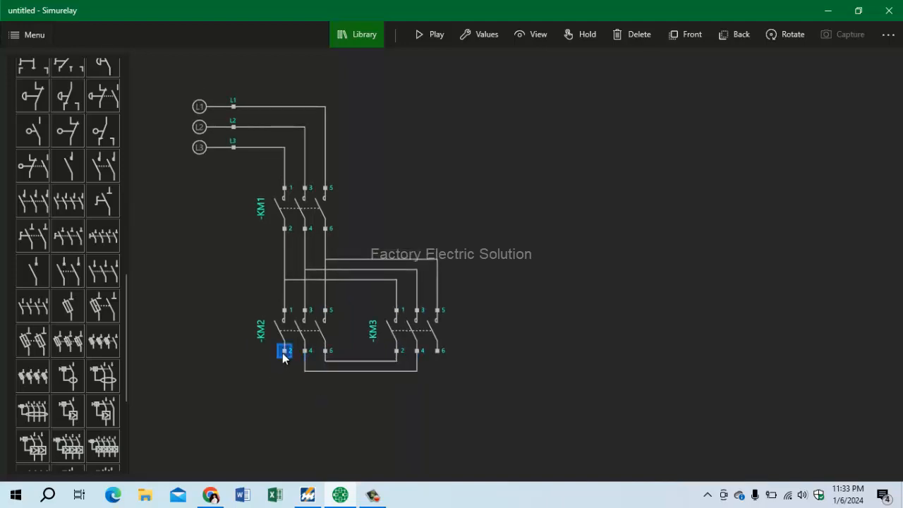
{"action": "left_click_drag", "start_coordinate": [433, 356], "coordinate": [426, 384]}
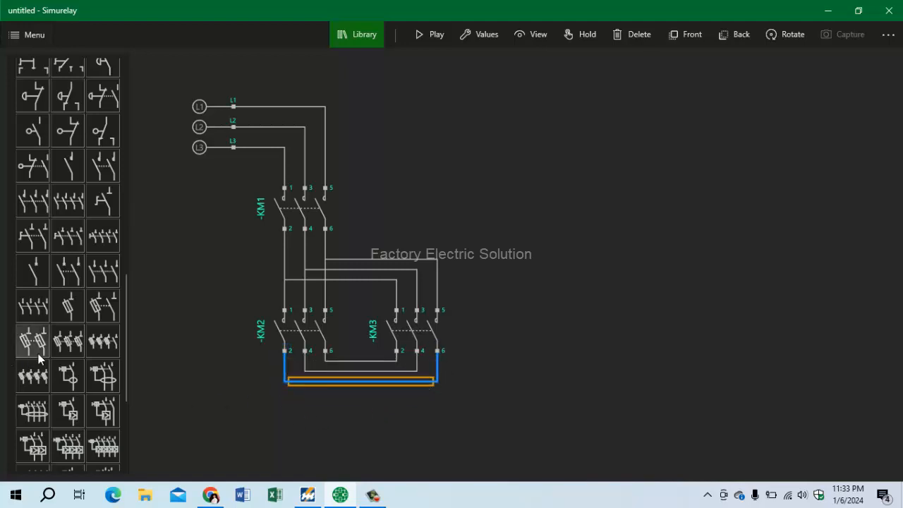
Place a three-phase motor below the KM2 and KM3 contacts.
{"action": "scroll", "coordinate": [47, 352], "scroll_direction": "down", "scroll_amount": 5}
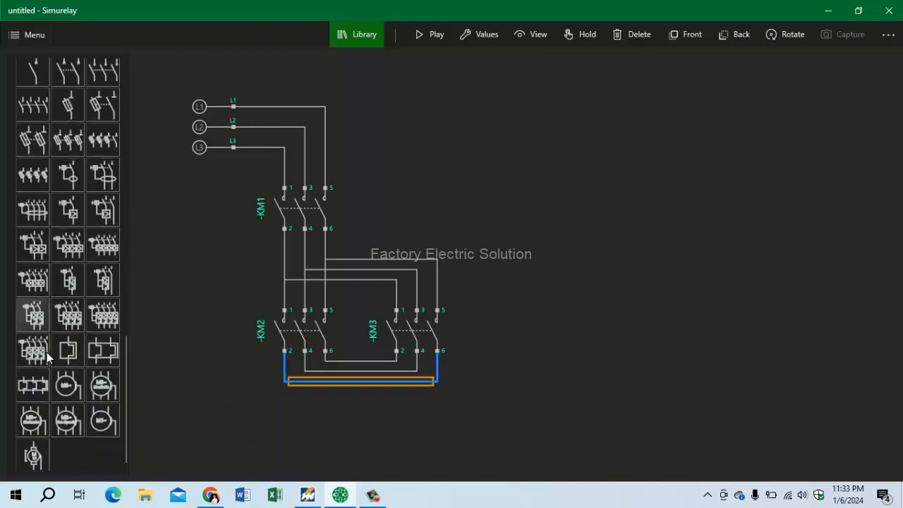
{"action": "left_click", "coordinate": [67, 387]}
{"action": "left_click_drag", "start_coordinate": [611, 369], "coordinate": [633, 298]}
{"action": "left_click_drag", "start_coordinate": [517, 225], "coordinate": [365, 397]}
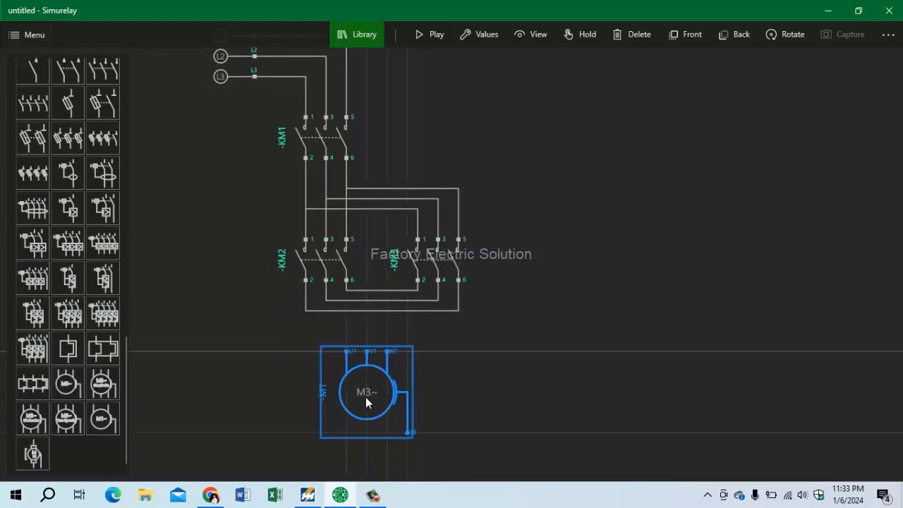
Wire KM2 terminals 2, 4 and 6 to motor terminals U1, V1 and W1, and centre the motor between KM2 and KM3.
{"action": "left_click", "coordinate": [304, 280]}
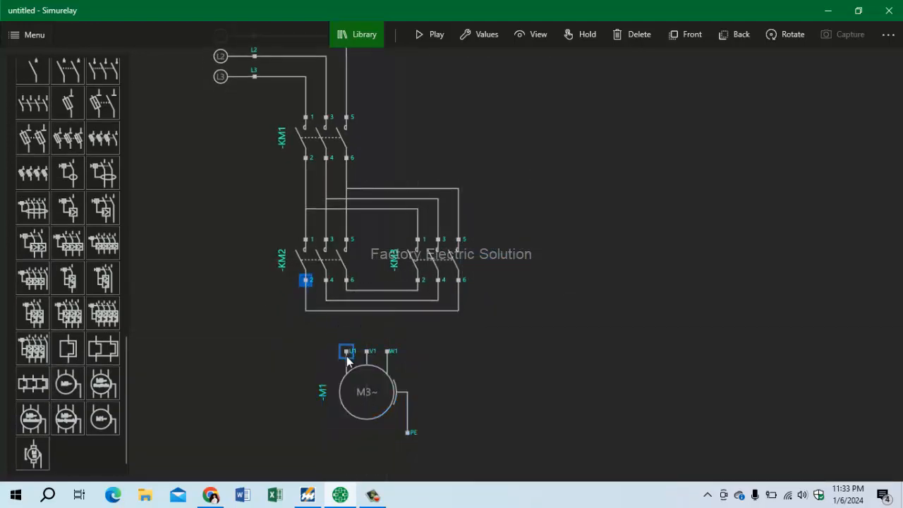
{"action": "left_click", "coordinate": [346, 352]}
{"action": "left_click", "coordinate": [327, 281]}
{"action": "left_click", "coordinate": [367, 351]}
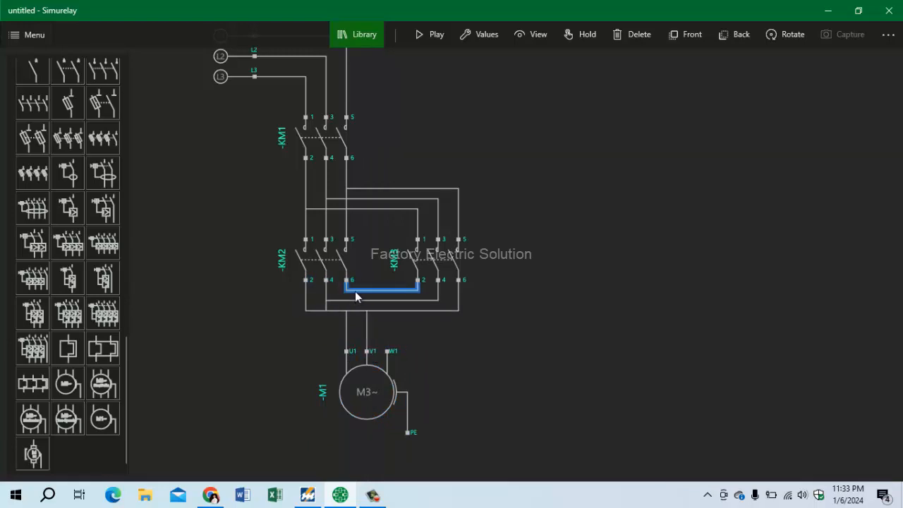
{"action": "left_click_drag", "start_coordinate": [359, 311], "coordinate": [361, 300]}
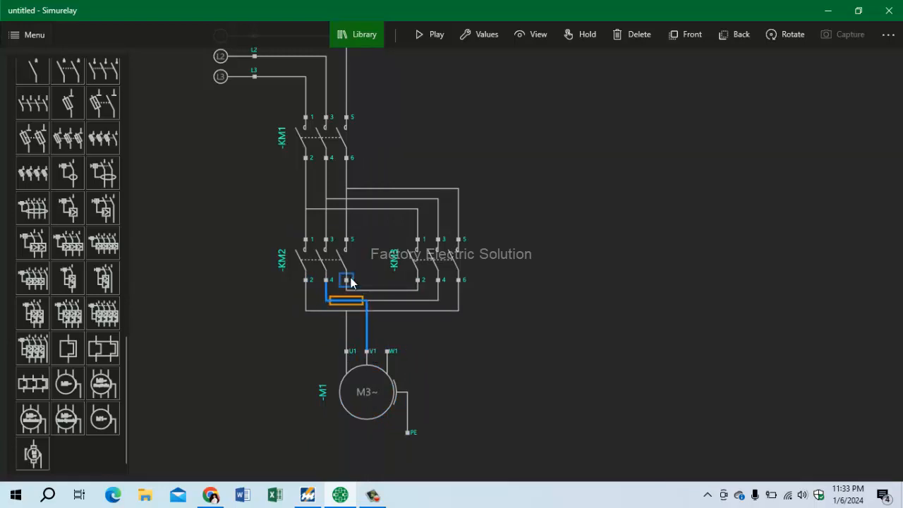
{"action": "left_click", "coordinate": [348, 281]}
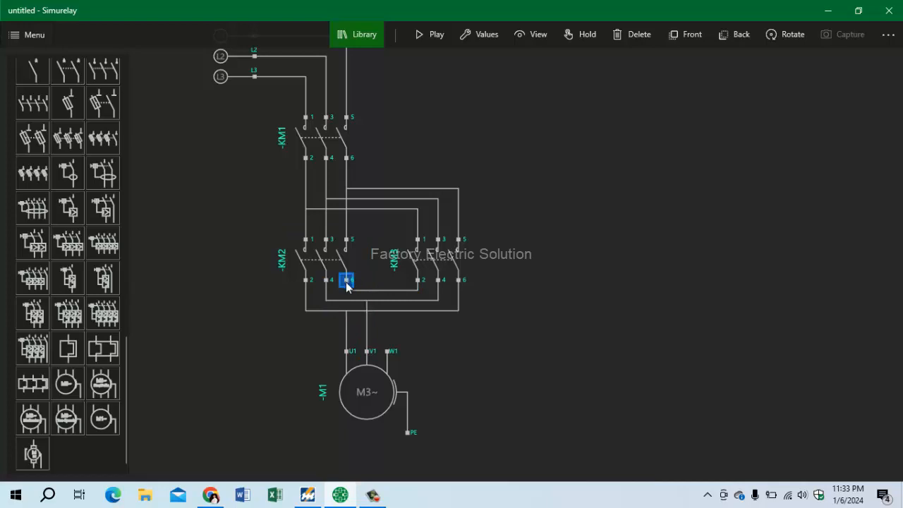
{"action": "left_click", "coordinate": [388, 351]}
{"action": "left_click_drag", "start_coordinate": [385, 311], "coordinate": [387, 295]}
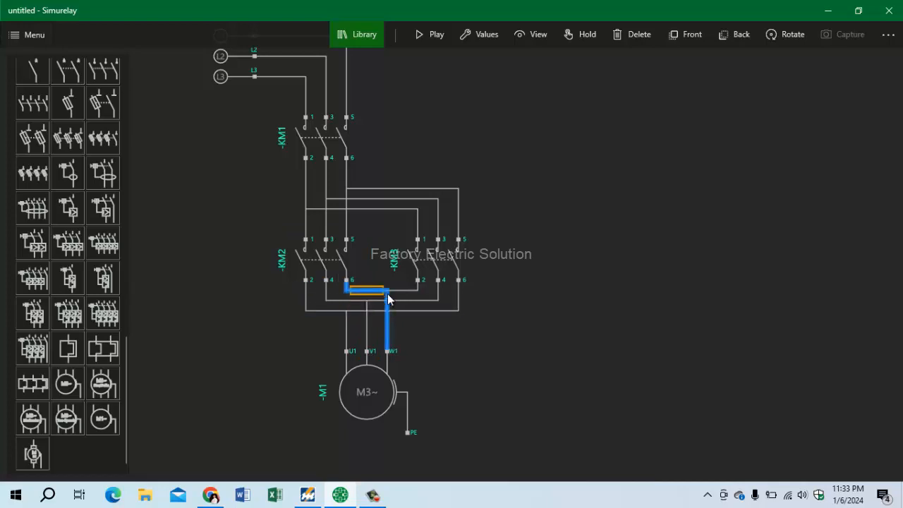
{"action": "left_click_drag", "start_coordinate": [368, 400], "coordinate": [384, 404]}
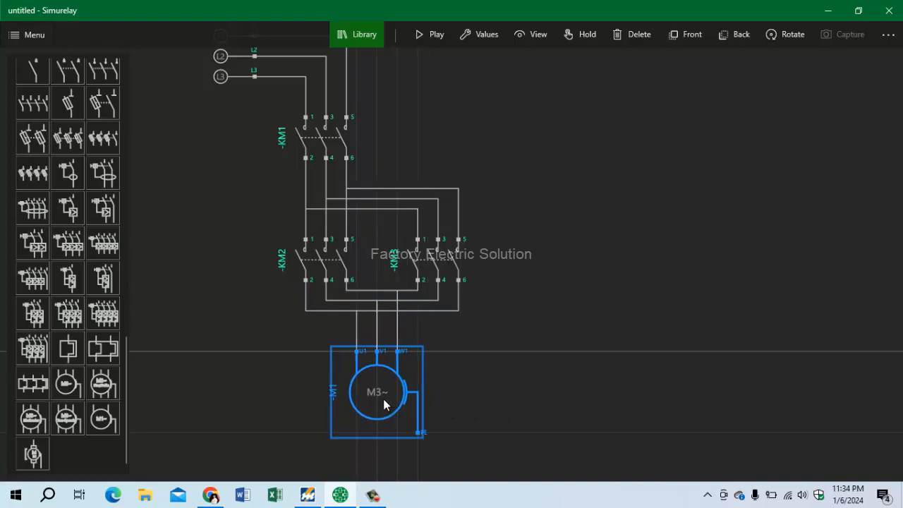
{"action": "left_click", "coordinate": [502, 389]}
Place a normally closed push button to the right of the power circuit and a normally open push button directly below it.
{"action": "scroll", "coordinate": [539, 328], "scroll_direction": "up", "scroll_amount": 2}
{"action": "scroll", "coordinate": [540, 327], "scroll_direction": "down", "scroll_amount": 3}
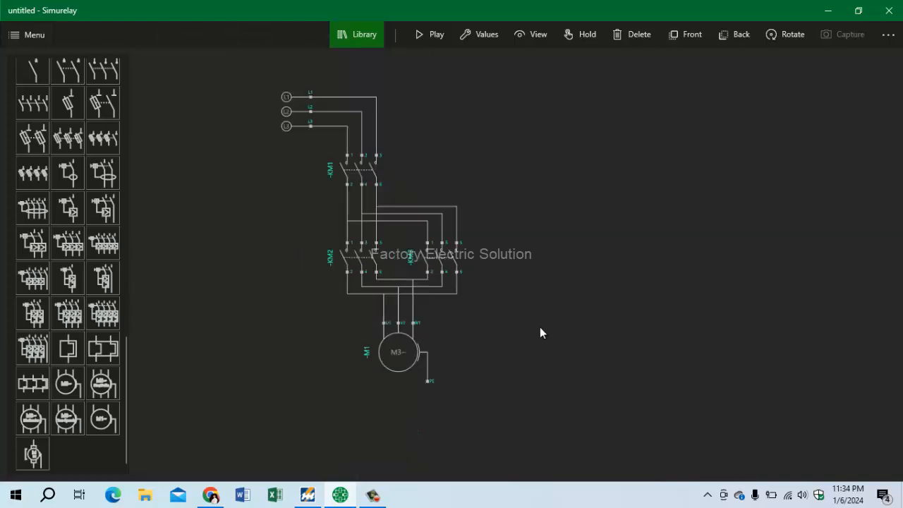
{"action": "left_click_drag", "start_coordinate": [540, 326], "coordinate": [456, 350]}
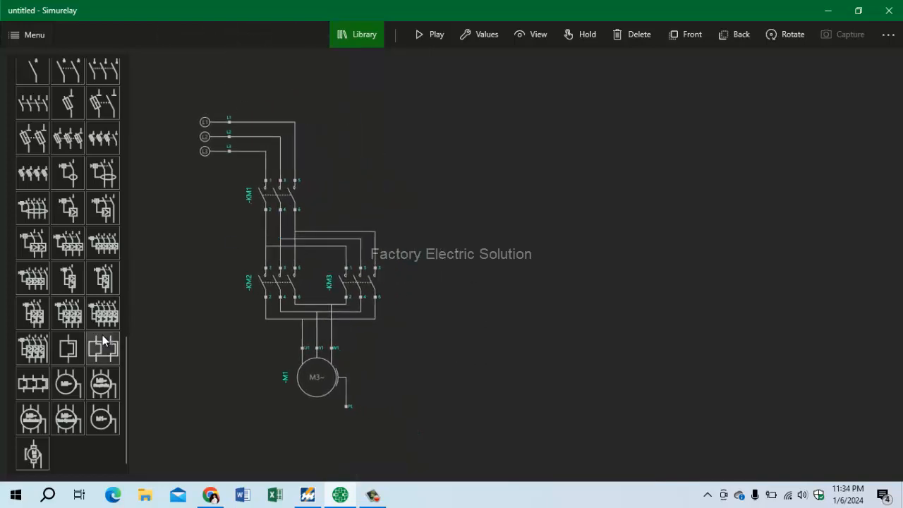
{"action": "scroll", "coordinate": [44, 314], "scroll_direction": "up", "scroll_amount": 10}
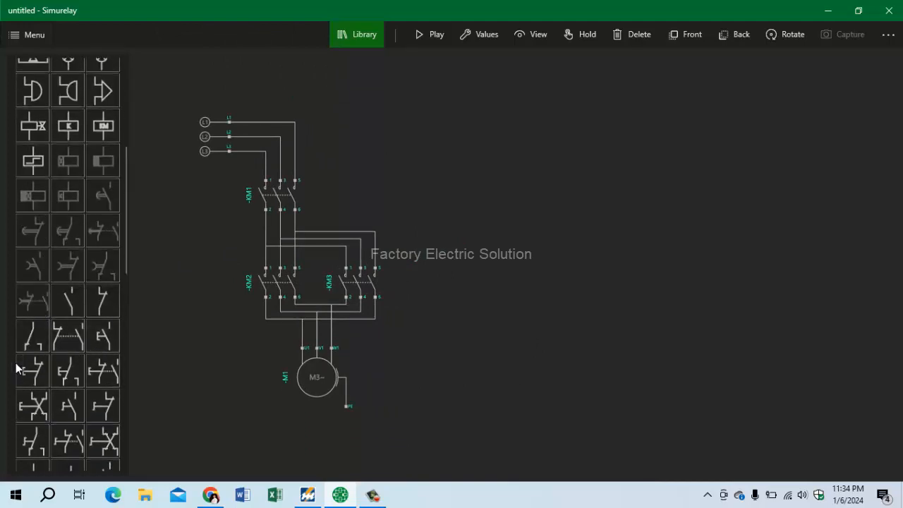
{"action": "left_click_drag", "start_coordinate": [18, 368], "coordinate": [434, 186]}
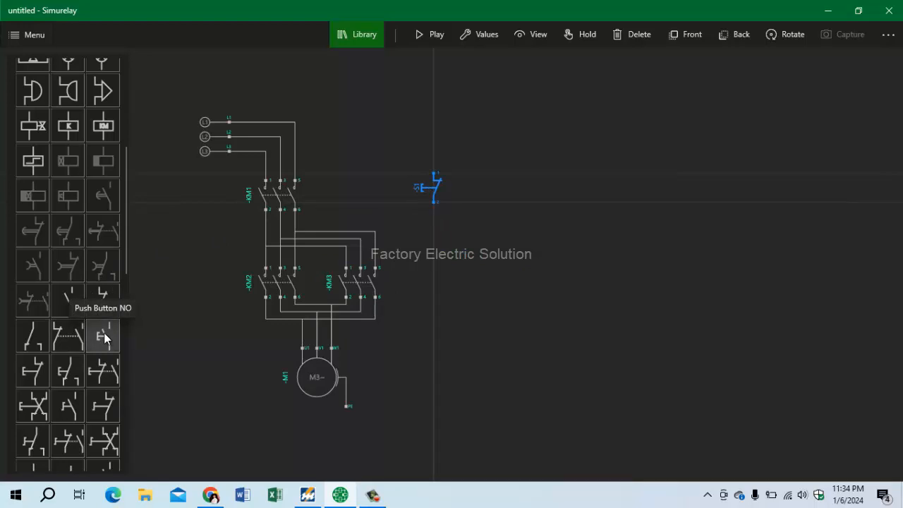
{"action": "left_click_drag", "start_coordinate": [104, 339], "coordinate": [424, 266]}
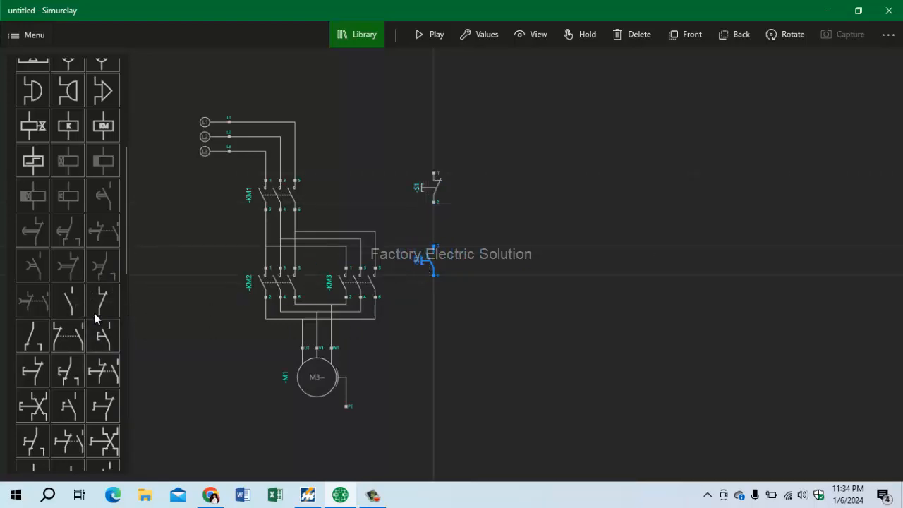
Add a normally open contact beside push button S2 and a KM1 contactor coil well below S2.
{"action": "left_click_drag", "start_coordinate": [69, 301], "coordinate": [472, 280]}
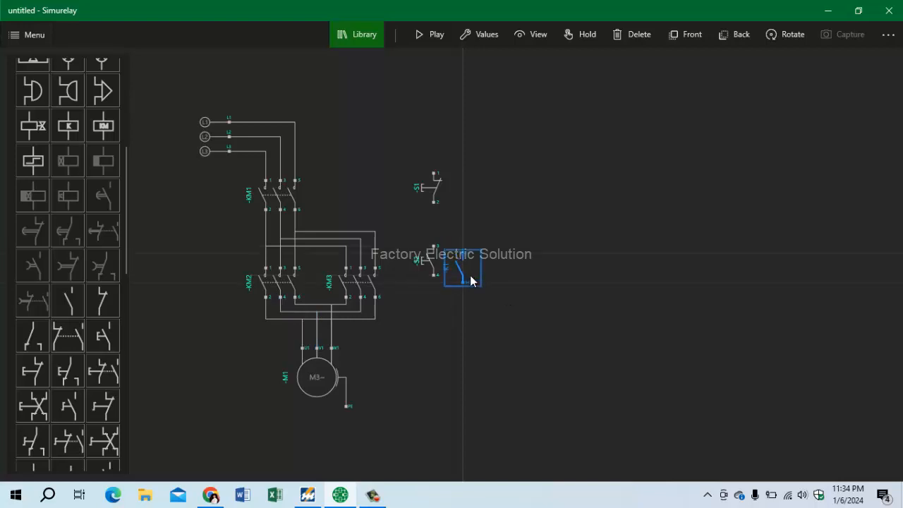
{"action": "left_click", "coordinate": [516, 304]}
{"action": "left_click", "coordinate": [93, 131]}
{"action": "left_click_drag", "start_coordinate": [463, 272], "coordinate": [435, 431]}
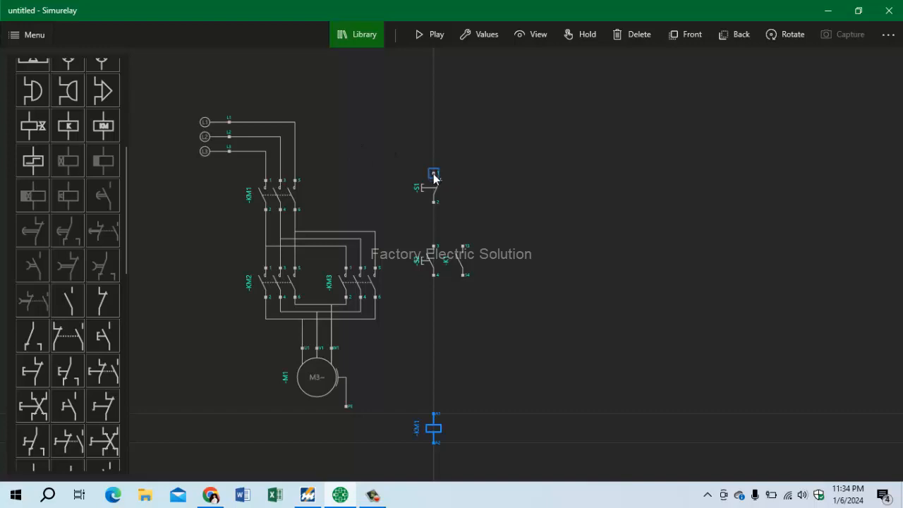
Wire L1 through S1 and S2 to KM1 coil terminal A1, connecting the K1 contact in parallel with S2.
{"action": "left_click_drag", "start_coordinate": [433, 174], "coordinate": [228, 125]}
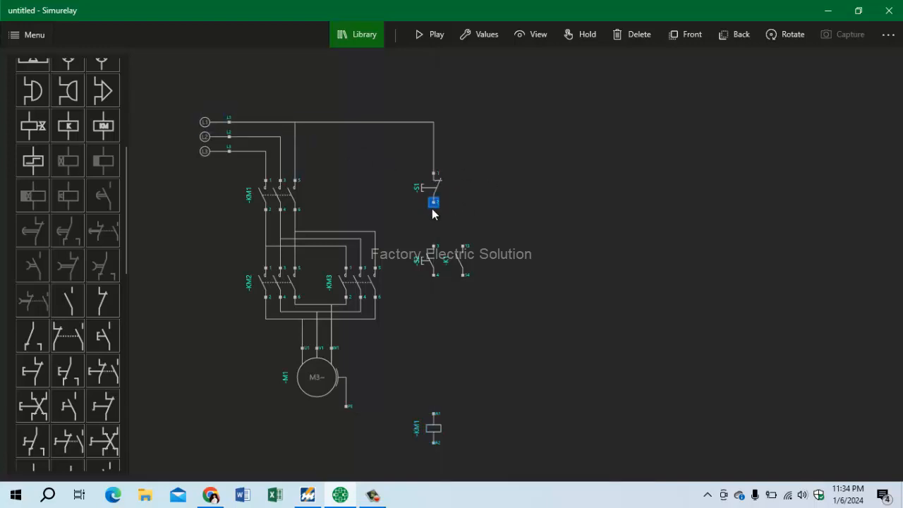
{"action": "left_click_drag", "start_coordinate": [434, 247], "coordinate": [462, 246]}
{"action": "left_click_drag", "start_coordinate": [433, 275], "coordinate": [460, 283]}
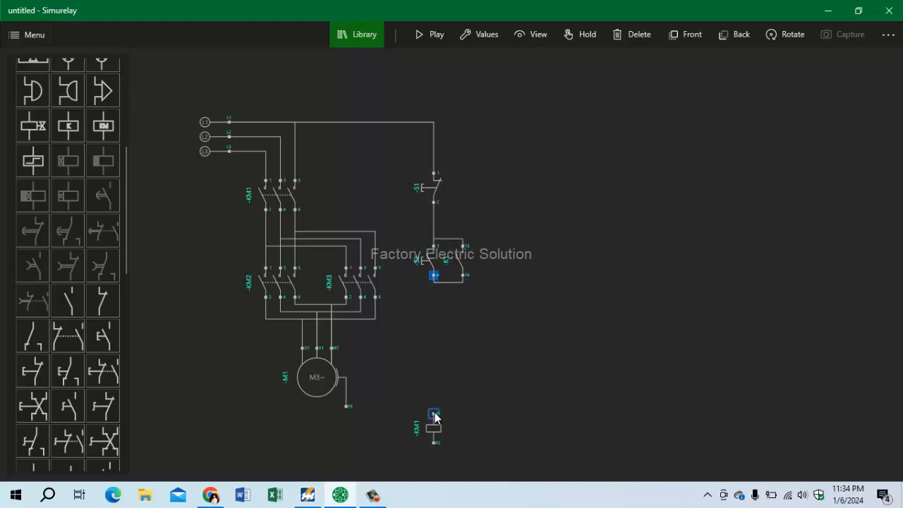
{"action": "left_click_drag", "start_coordinate": [434, 417], "coordinate": [433, 415]}
Check the control circuit in EKTS, return to Simurelay, and place an on-delay relay beside the KM1 coil.
{"action": "left_click_drag", "start_coordinate": [527, 380], "coordinate": [505, 381]}
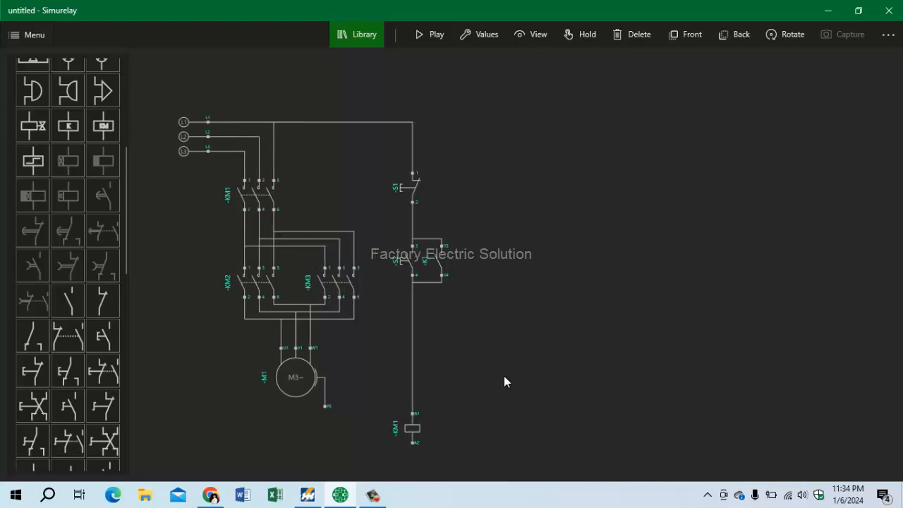
{"action": "left_click", "coordinate": [307, 494]}
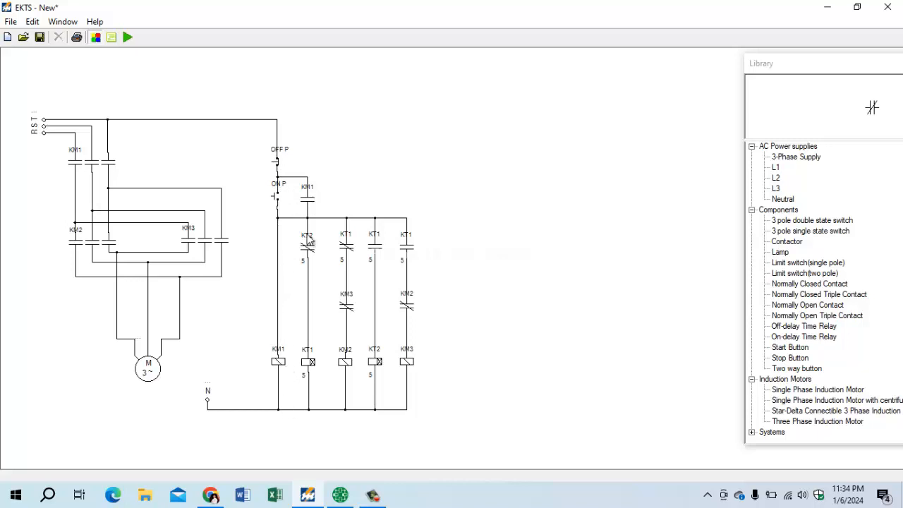
{"action": "left_click", "coordinate": [340, 494]}
{"action": "left_click", "coordinate": [308, 495]}
{"action": "left_click", "coordinate": [341, 495]}
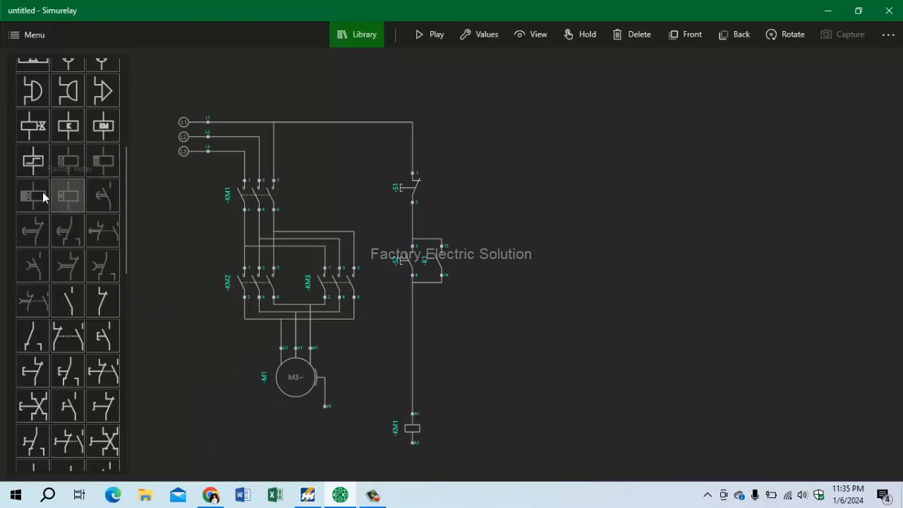
{"action": "left_click_drag", "start_coordinate": [29, 194], "coordinate": [107, 201]}
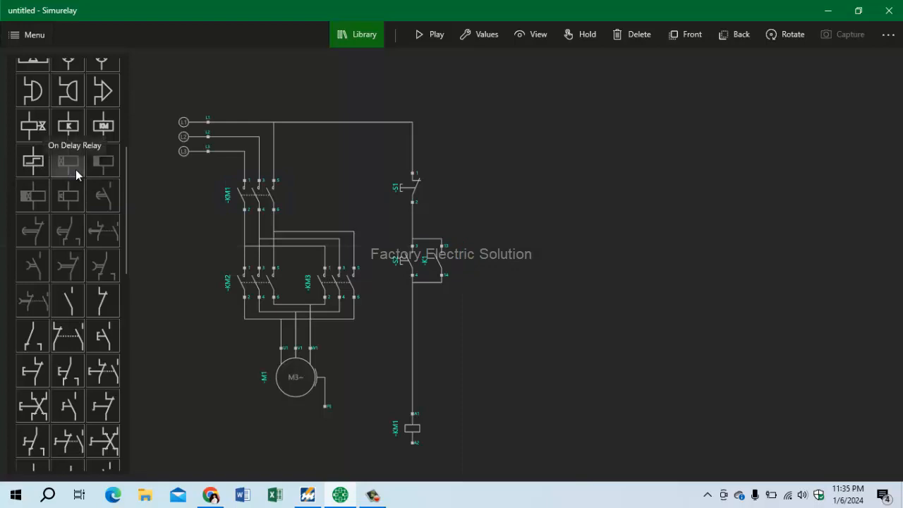
{"action": "left_click_drag", "start_coordinate": [76, 169], "coordinate": [483, 263]}
{"action": "left_click_drag", "start_coordinate": [471, 316], "coordinate": [451, 432]}
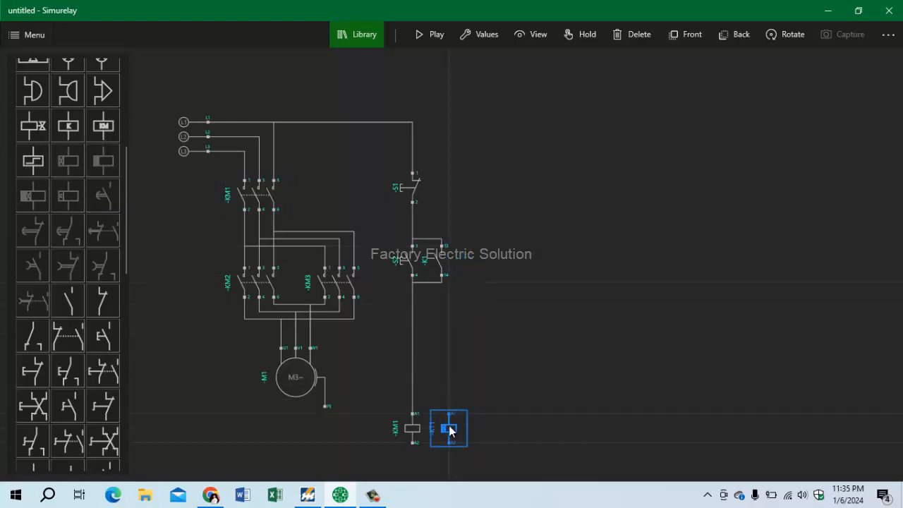
Align the K1 contact above the KT1 relay and wire its terminal 14 to KT1 terminal A1.
{"action": "left_click", "coordinate": [445, 266]}
{"action": "left_click_drag", "start_coordinate": [445, 267], "coordinate": [450, 267]}
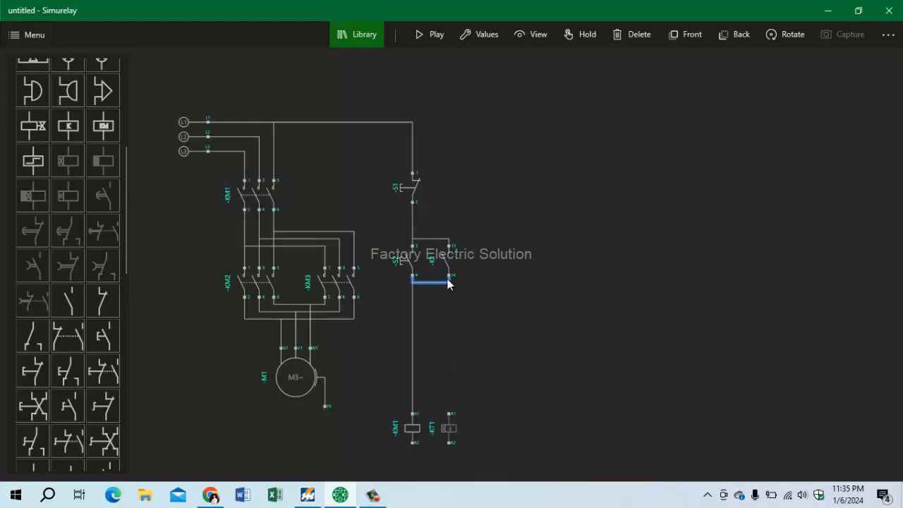
{"action": "left_click_drag", "start_coordinate": [454, 387], "coordinate": [450, 413]}
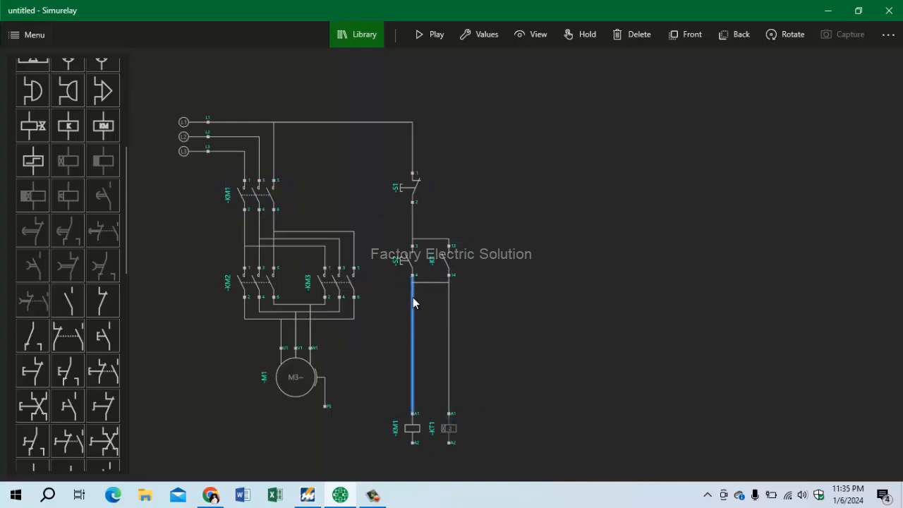
Run the simulation briefly to check the control circuit's supply from L1, and stop it.
{"action": "left_click", "coordinate": [426, 37]}
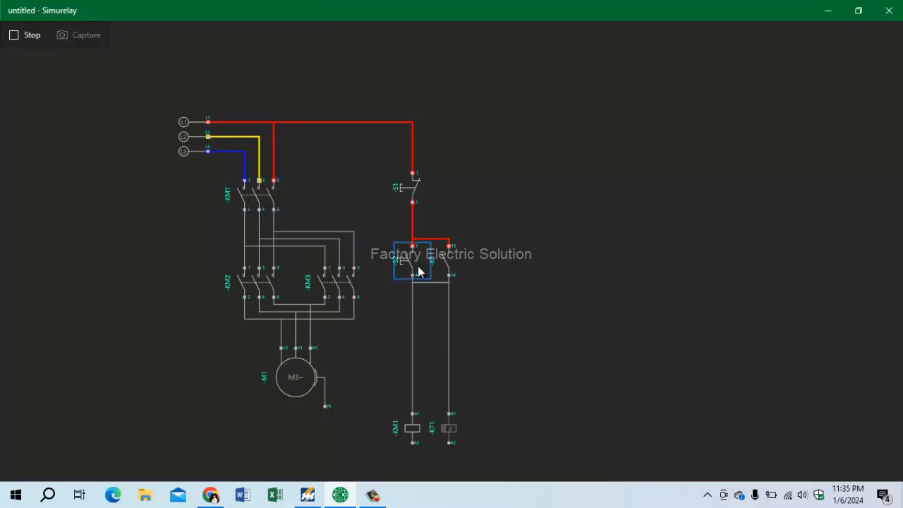
{"action": "left_click", "coordinate": [31, 44]}
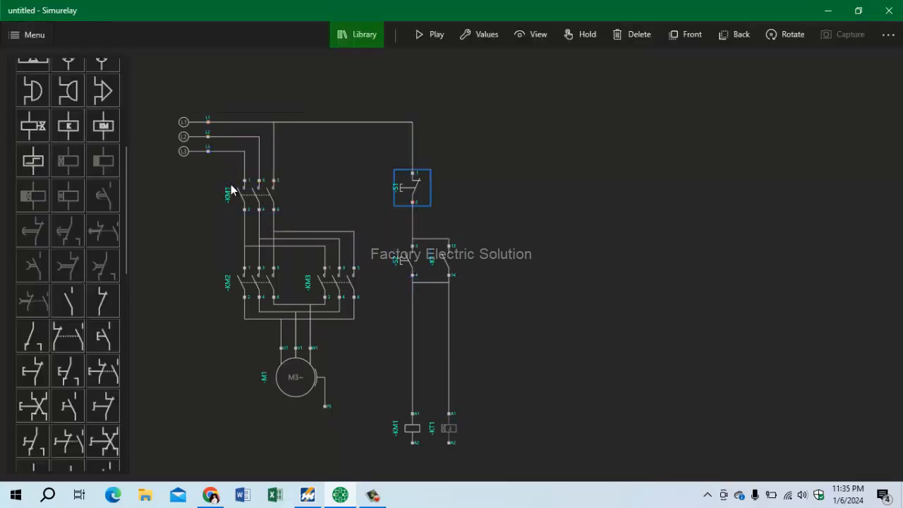
Place a neutral supply horizontally below the coils and wire it to terminal A2 of both KM1 and KT1.
{"action": "scroll", "coordinate": [60, 185], "scroll_direction": "up", "scroll_amount": 10}
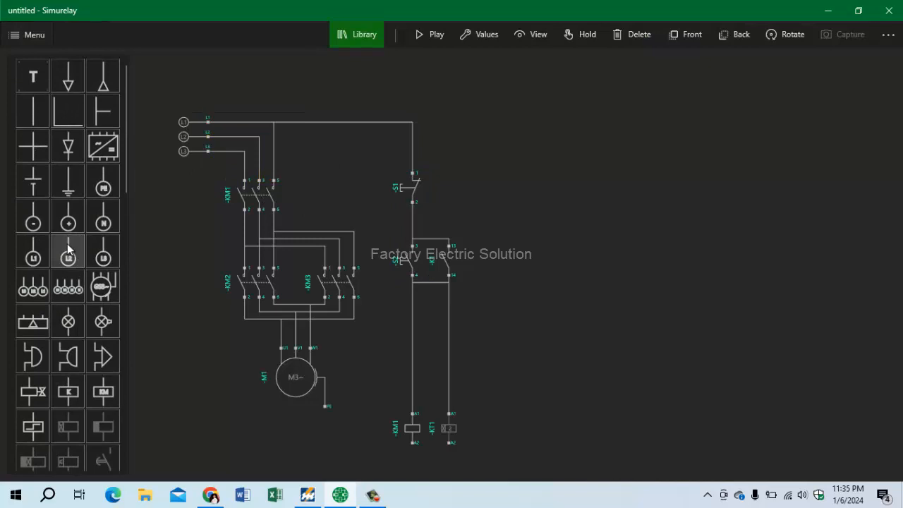
{"action": "left_click", "coordinate": [101, 223]}
{"action": "left_click_drag", "start_coordinate": [562, 293], "coordinate": [587, 244]}
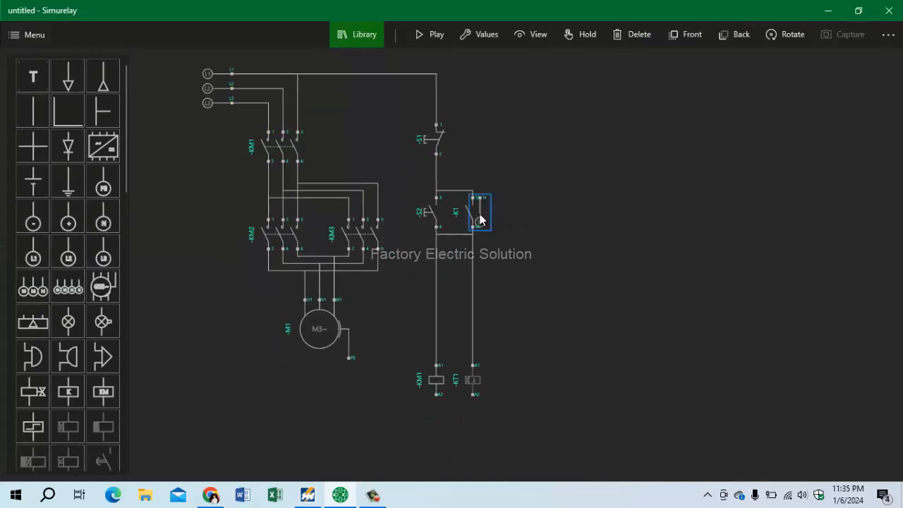
{"action": "left_click_drag", "start_coordinate": [479, 219], "coordinate": [395, 420]}
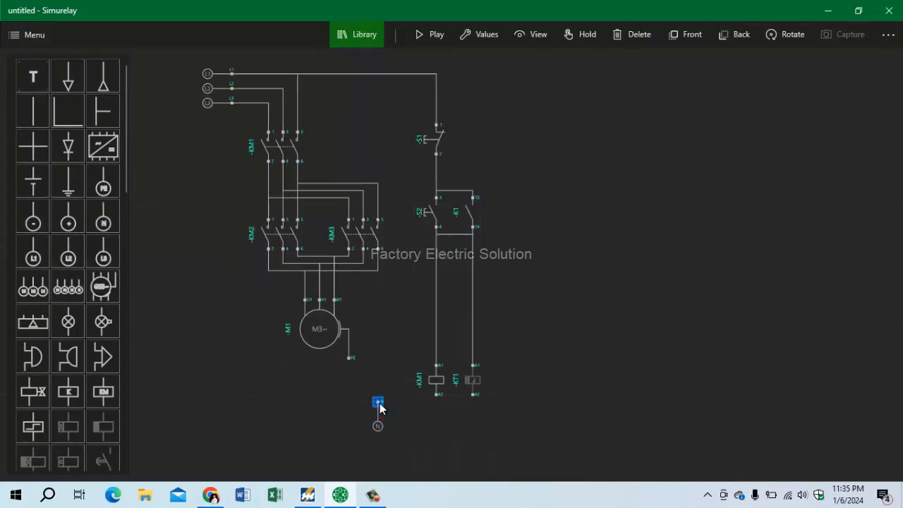
{"action": "left_click", "coordinate": [381, 427]}
{"action": "left_click", "coordinate": [786, 41]}
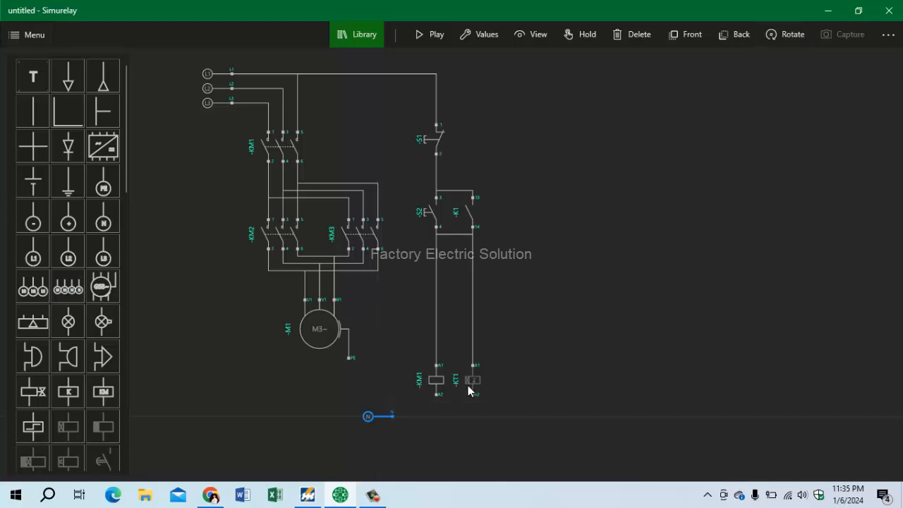
{"action": "left_click_drag", "start_coordinate": [396, 419], "coordinate": [437, 395]}
{"action": "left_click_drag", "start_coordinate": [395, 422], "coordinate": [392, 416]}
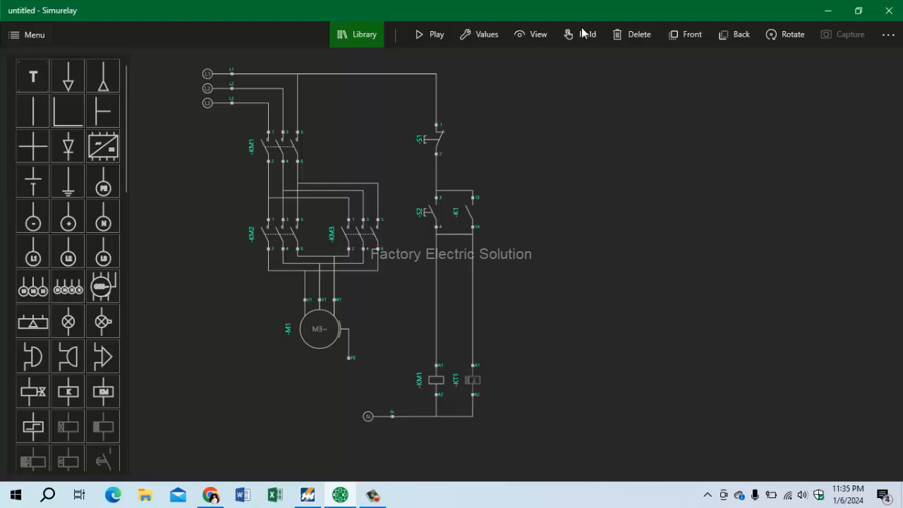
Run the simulation, operate push button S2 to test the KM1 and KT1 coils, and stop the simulation.
{"action": "left_click", "coordinate": [432, 34]}
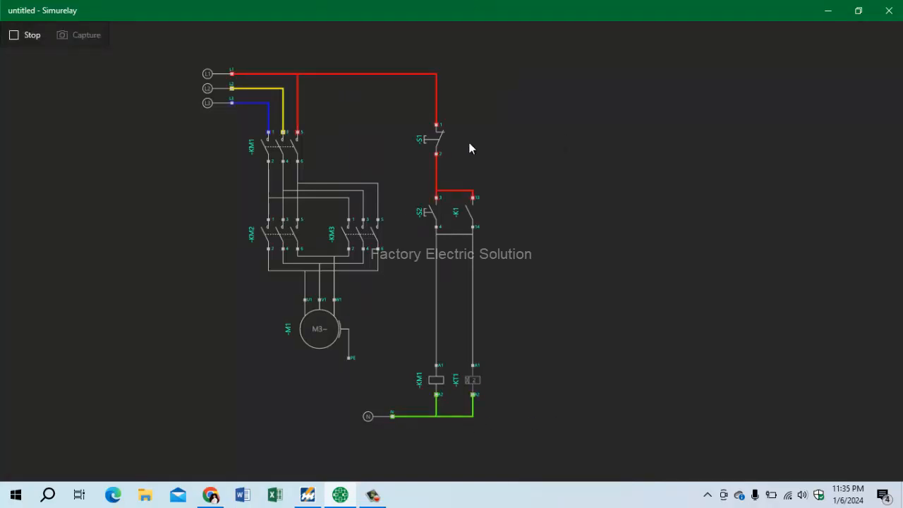
{"action": "left_click", "coordinate": [431, 209]}
{"action": "left_click", "coordinate": [28, 34]}
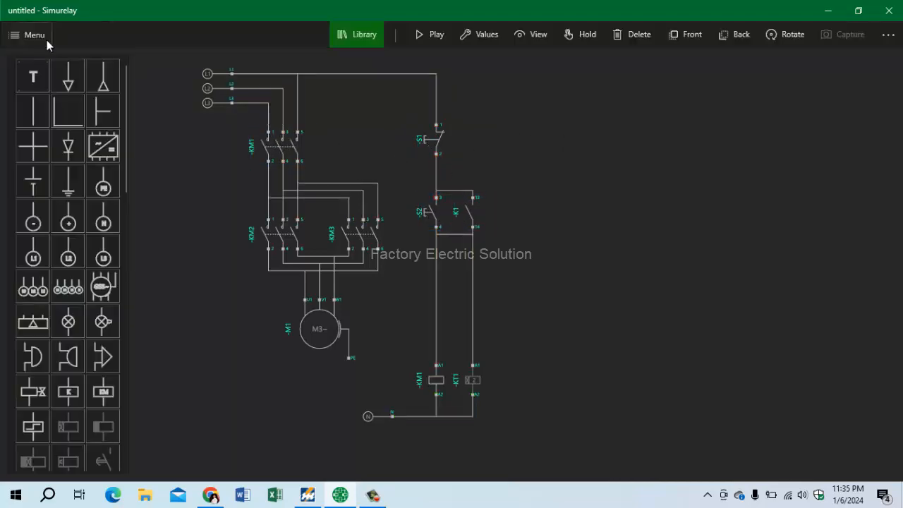
Rename the normally open contact beside S2 as KM1.
{"action": "left_click", "coordinate": [469, 197]}
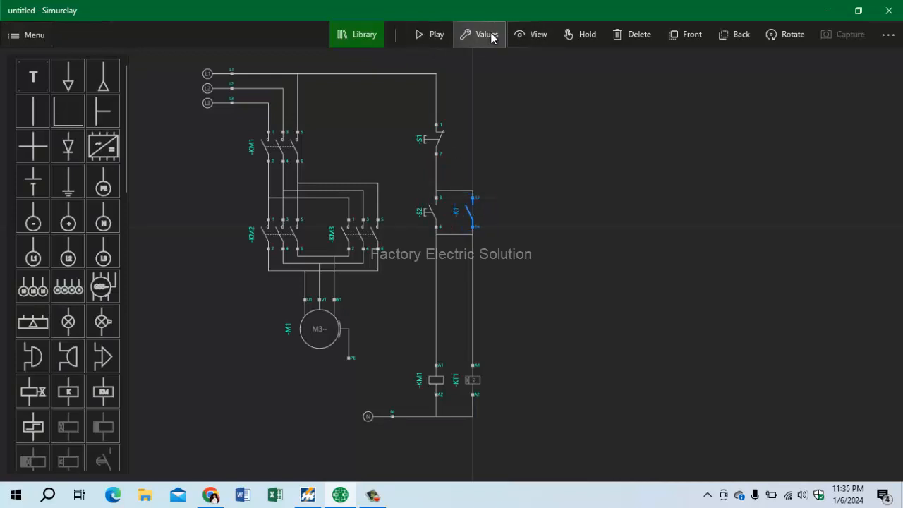
{"action": "left_click", "coordinate": [487, 35]}
{"action": "left_click", "coordinate": [209, 42]}
{"action": "left_click", "coordinate": [431, 36]}
{"action": "left_click", "coordinate": [508, 199]}
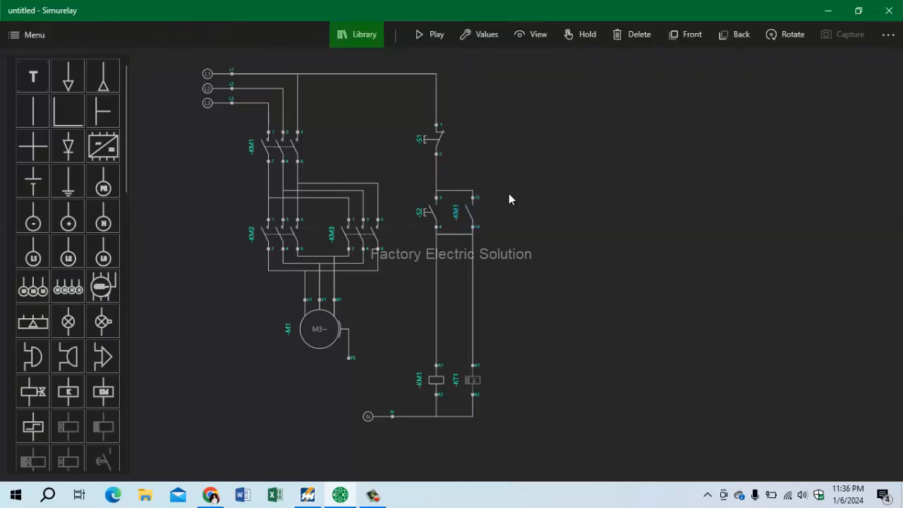
Run the simulation, operate push button S2 to test the KM1 holding contact, and stop the simulation.
{"action": "left_click", "coordinate": [422, 35]}
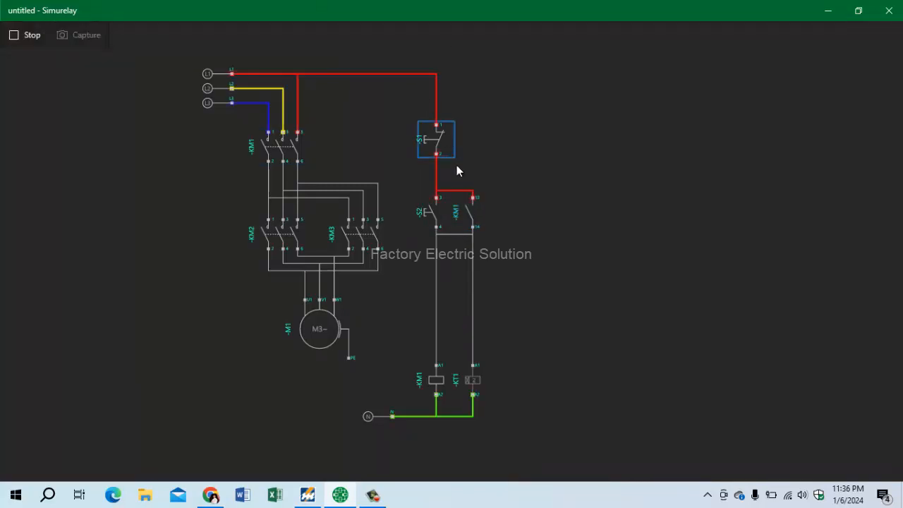
{"action": "left_click", "coordinate": [429, 210]}
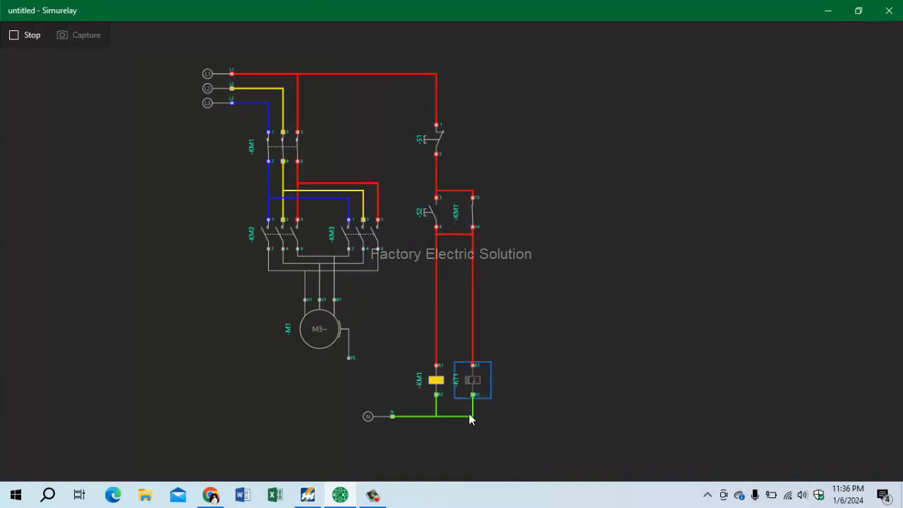
{"action": "left_click", "coordinate": [27, 35]}
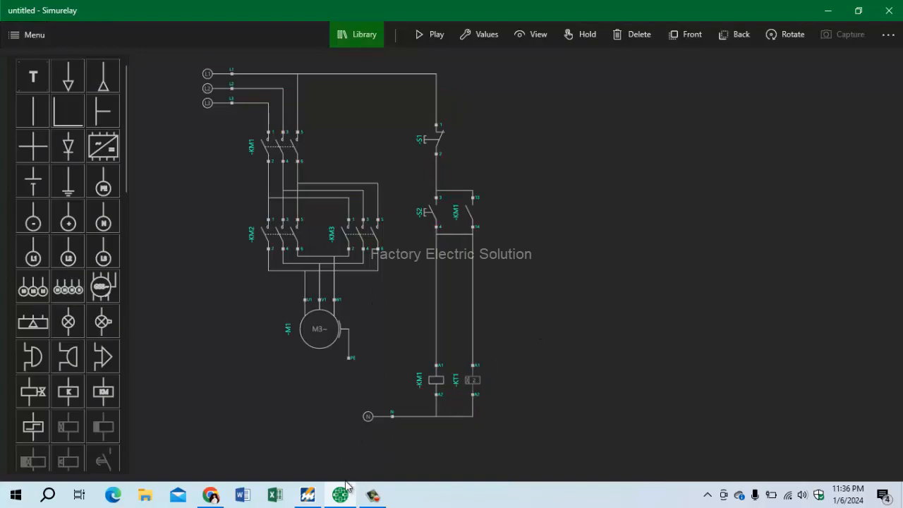
Switch to EKTS, simulate the reference circuit by operating ON P to examine the timer sequence, and stop the simulation.
{"action": "left_click", "coordinate": [308, 495]}
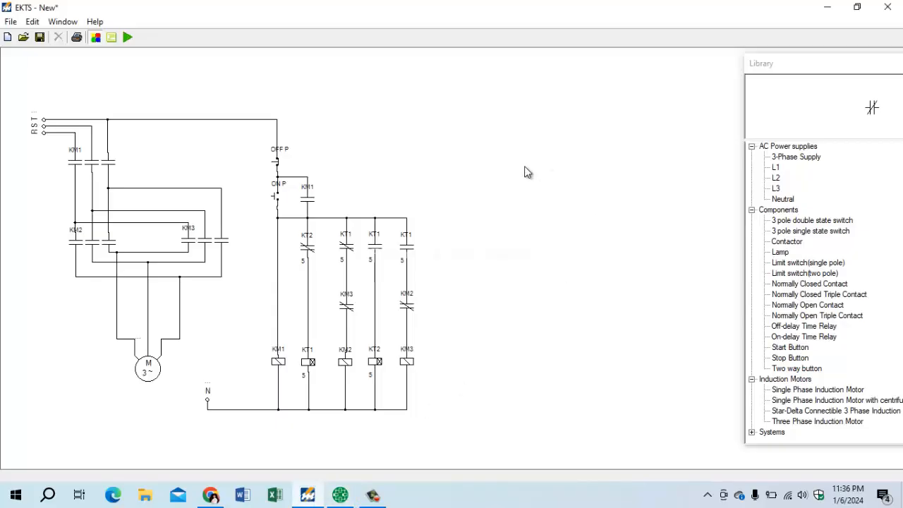
{"action": "left_click", "coordinate": [127, 37]}
{"action": "left_click", "coordinate": [276, 196]}
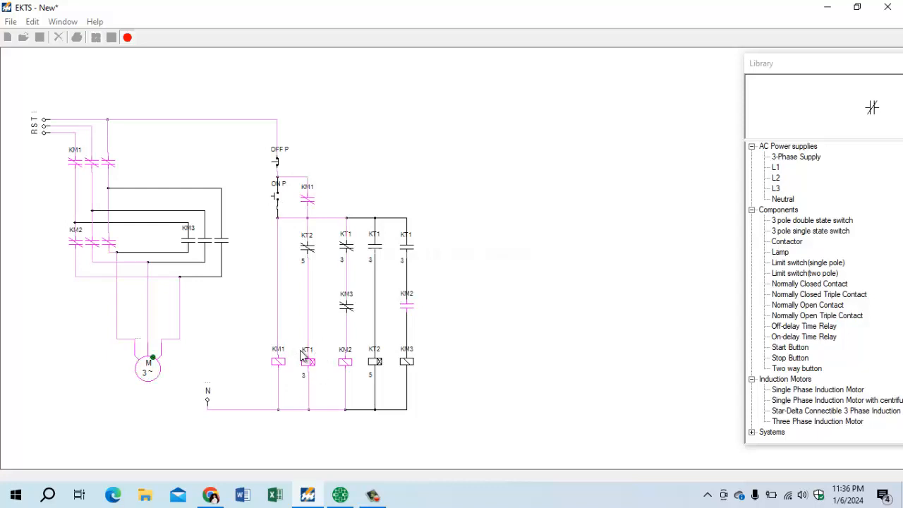
{"action": "left_click", "coordinate": [128, 37]}
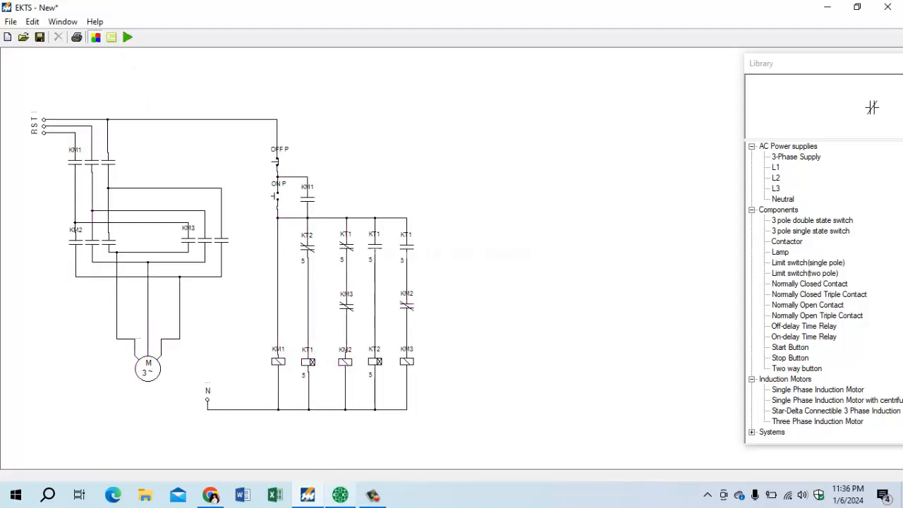
Following the EKTS reference, replace the Simurelay wire between the KM1 holding contact and coil KT1 with a wired-in normally closed contact.
{"action": "left_click", "coordinate": [345, 499]}
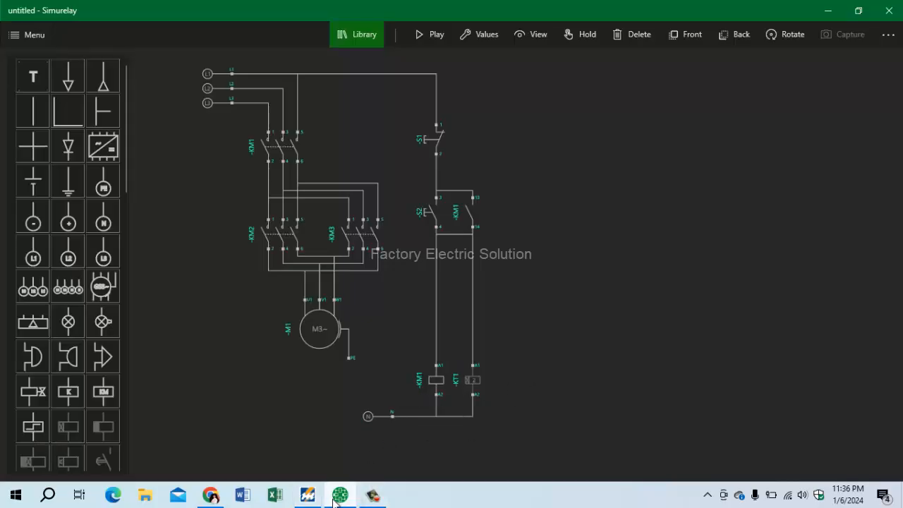
{"action": "left_click", "coordinate": [308, 494]}
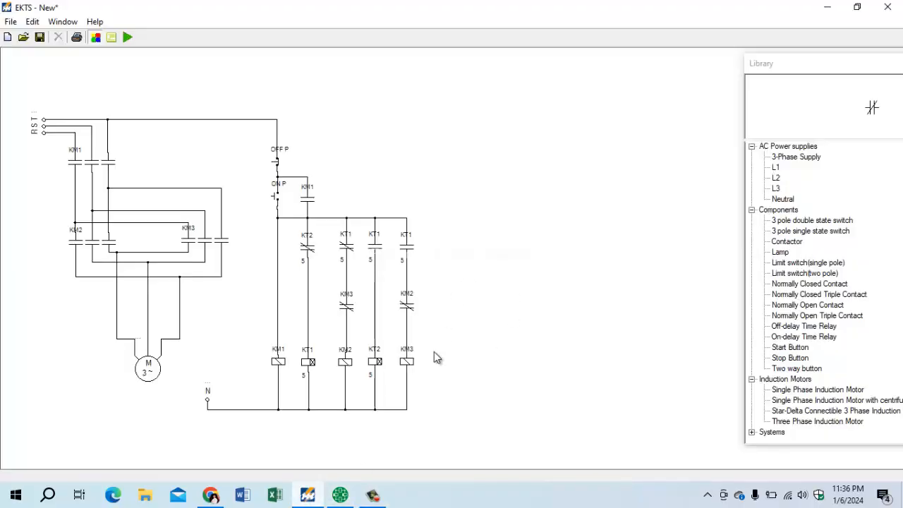
{"action": "left_click", "coordinate": [344, 496]}
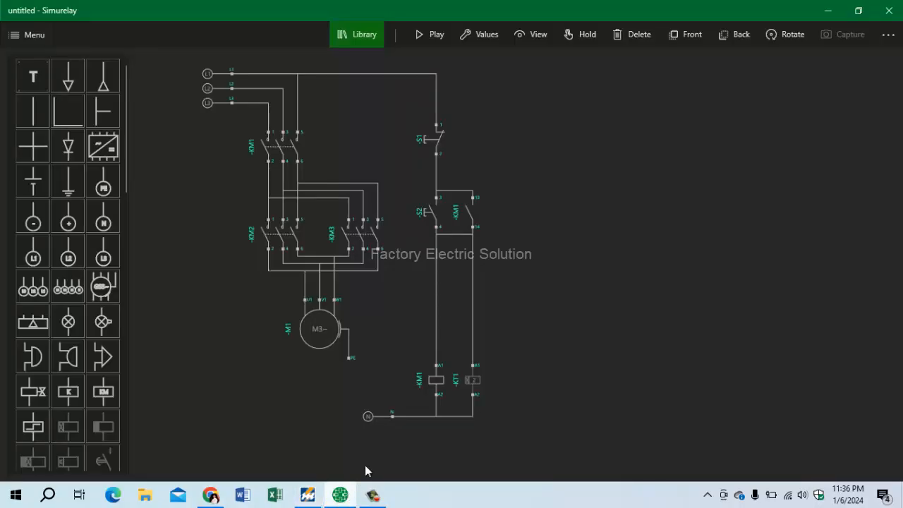
{"action": "left_click", "coordinate": [307, 497]}
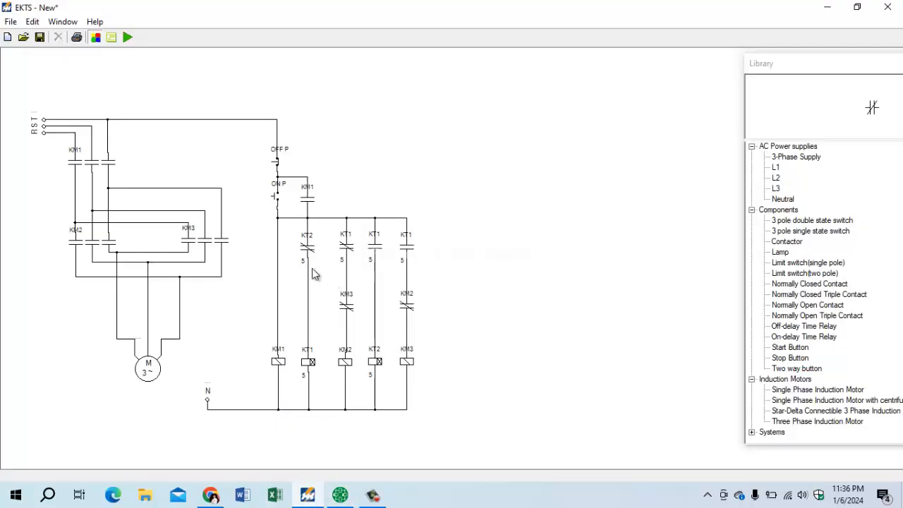
{"action": "left_click", "coordinate": [339, 495]}
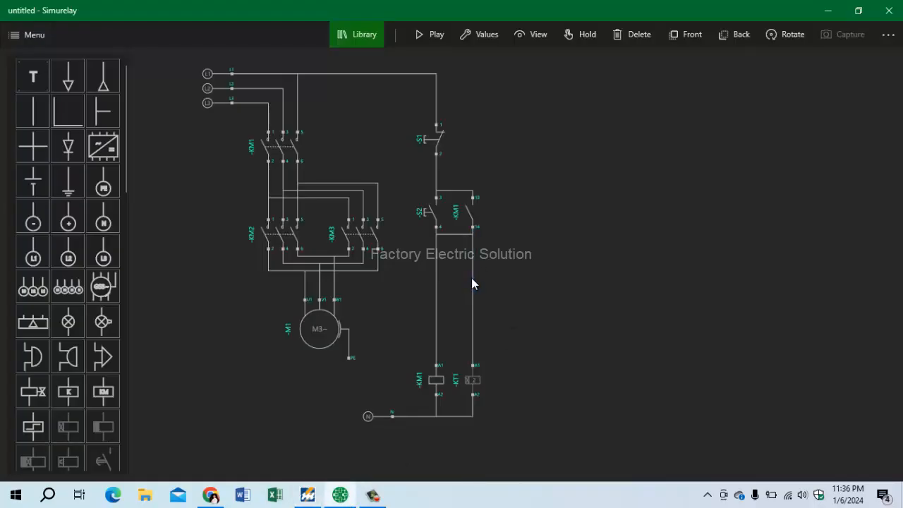
{"action": "left_click", "coordinate": [471, 278]}
{"action": "key", "text": "Delete"}
{"action": "scroll", "coordinate": [47, 312], "scroll_direction": "down", "scroll_amount": 10}
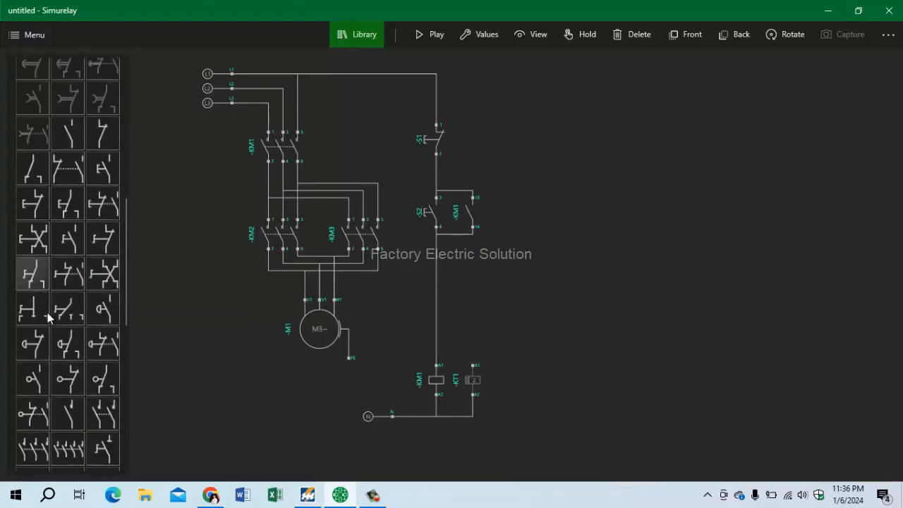
{"action": "left_click_drag", "start_coordinate": [104, 196], "coordinate": [480, 280]}
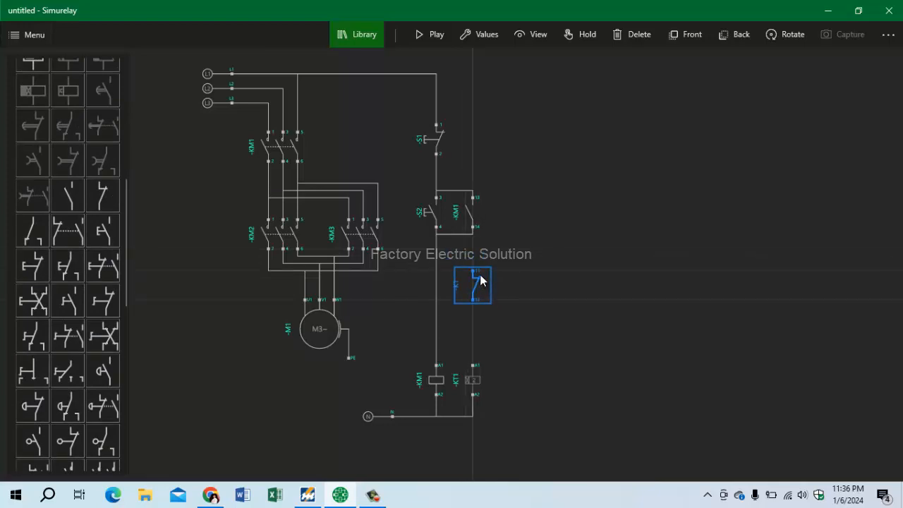
{"action": "left_click_drag", "start_coordinate": [472, 227], "coordinate": [476, 367]}
Designate the new normally closed contact above the KT1 coil as KT1.
{"action": "left_click", "coordinate": [474, 293]}
{"action": "left_click", "coordinate": [481, 41]}
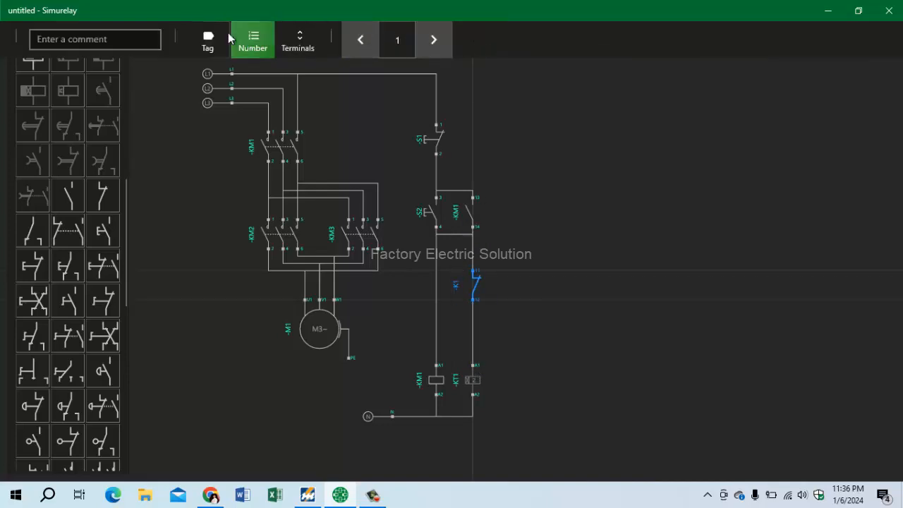
{"action": "left_click", "coordinate": [207, 41]}
{"action": "left_click", "coordinate": [433, 40]}
{"action": "left_click", "coordinate": [433, 40]}
{"action": "left_click", "coordinate": [624, 186]}
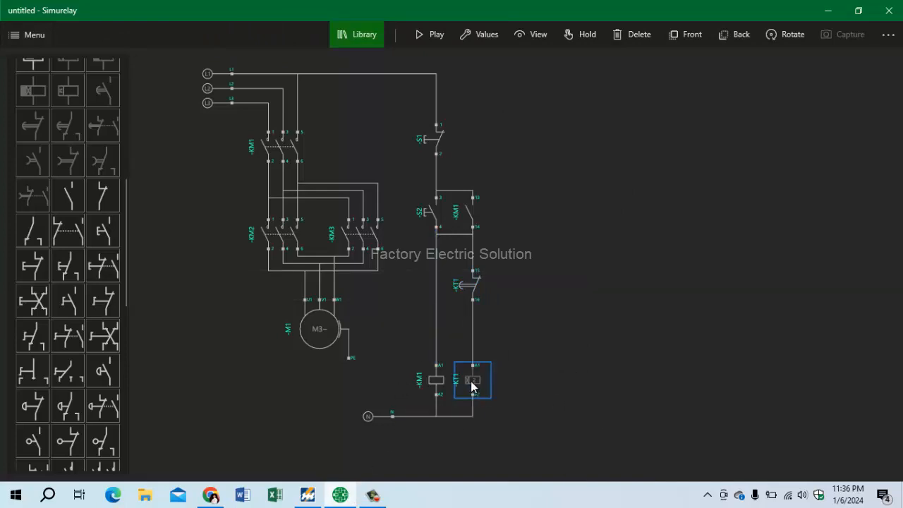
Move the KM1 and KT1 coils and the neutral supply lower, keeping the two coils aligned.
{"action": "left_click_drag", "start_coordinate": [471, 400], "coordinate": [471, 428]}
{"action": "left_click_drag", "start_coordinate": [435, 388], "coordinate": [380, 437]}
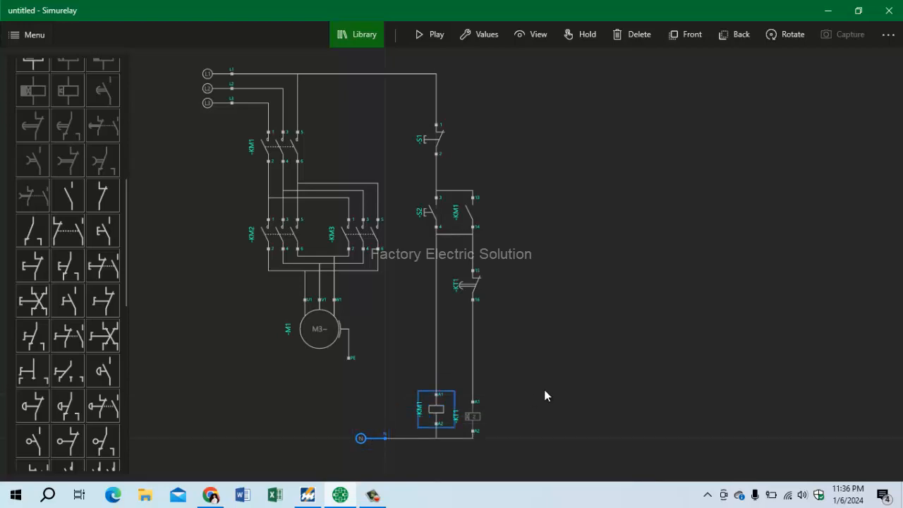
{"action": "left_click_drag", "start_coordinate": [471, 416], "coordinate": [472, 409]}
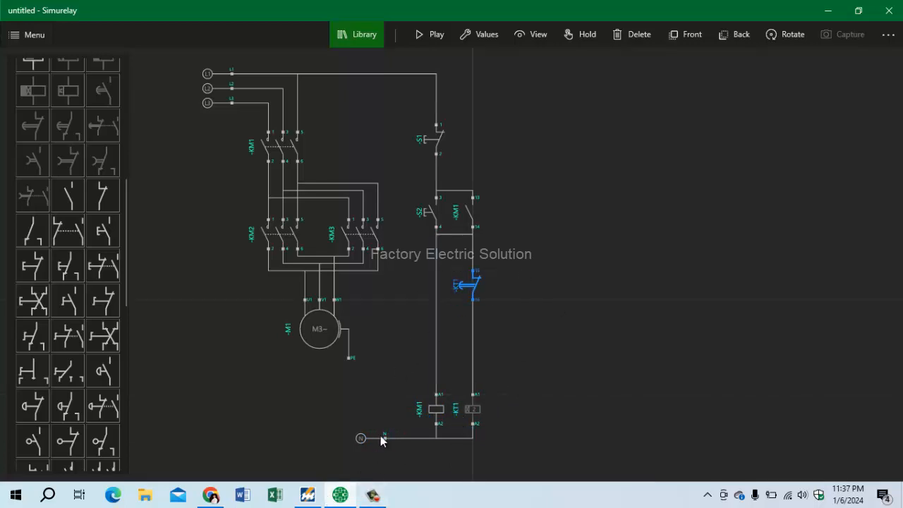
Check the timer branch in the EKTS reference and redesignate the Simurelay contact above coil KT1 as KT2.
{"action": "left_click", "coordinate": [308, 494]}
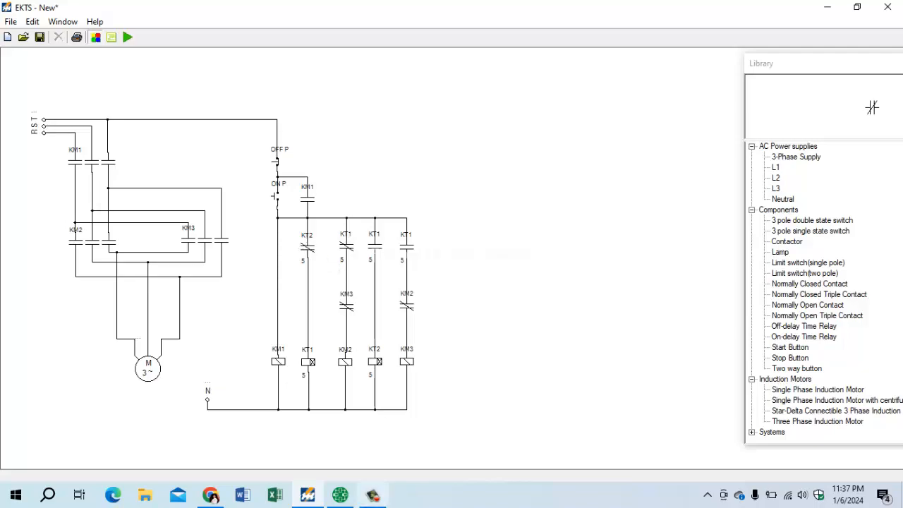
{"action": "left_click", "coordinate": [340, 494]}
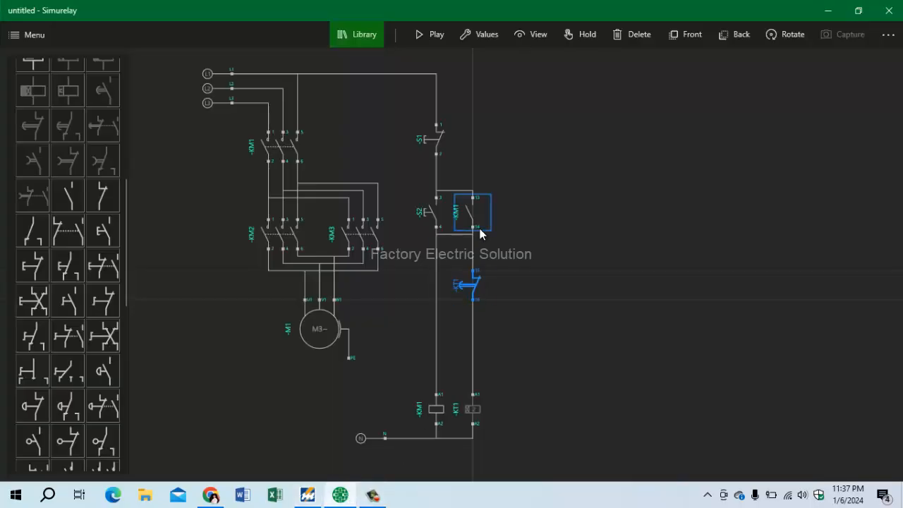
{"action": "left_click", "coordinate": [471, 38]}
{"action": "left_click", "coordinate": [430, 38]}
{"action": "left_click", "coordinate": [569, 342]}
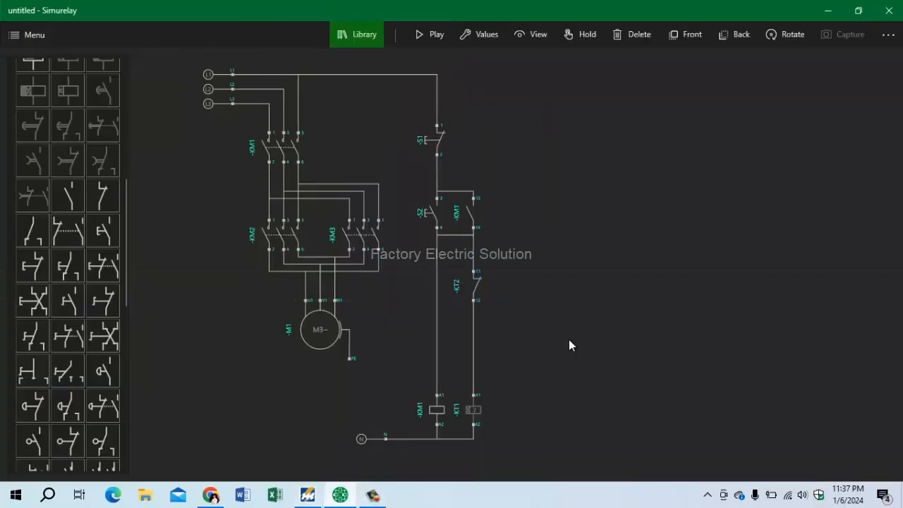
Following the KM2 branch in EKTS, place two normally closed contacts one above the other beside the KT2 contact in Simurelay.
{"action": "left_click", "coordinate": [307, 494]}
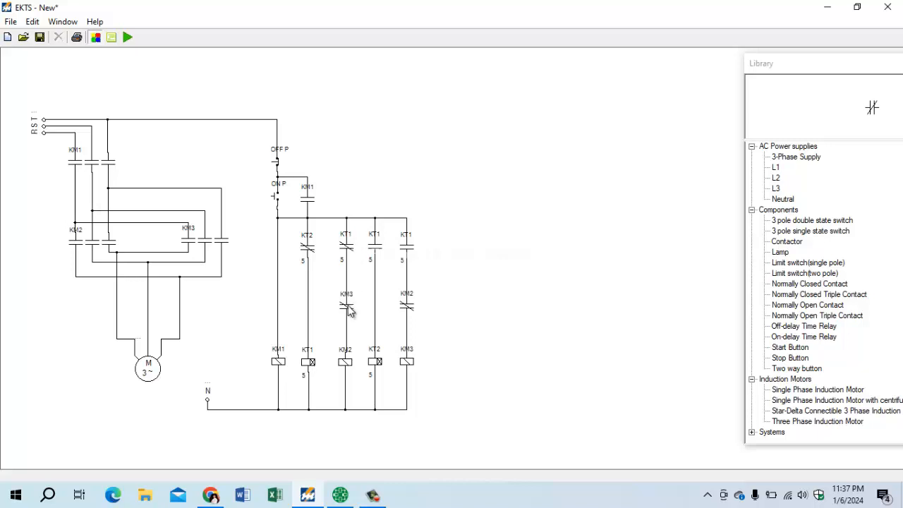
{"action": "left_click", "coordinate": [343, 499]}
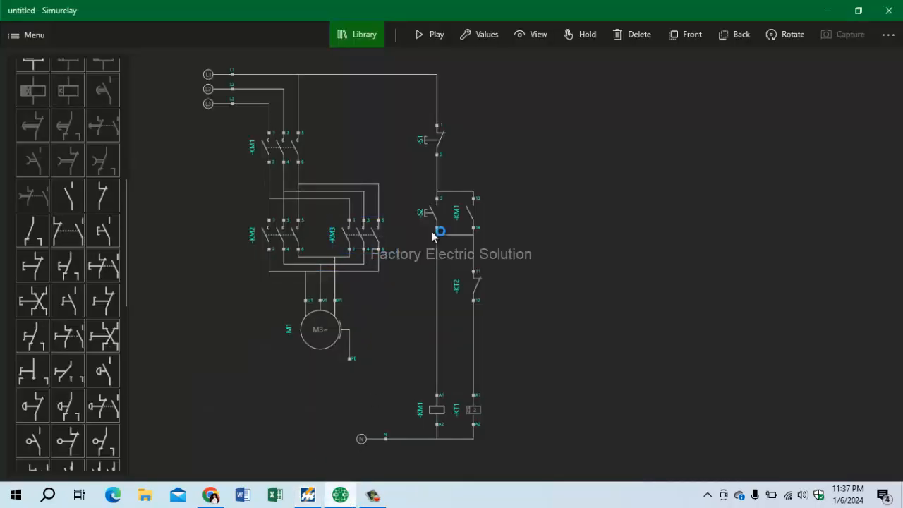
{"action": "left_click", "coordinate": [307, 495]}
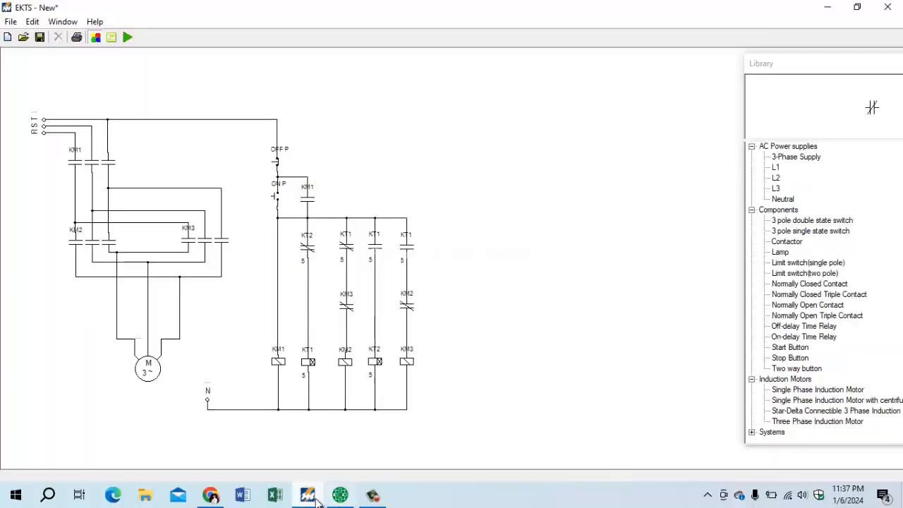
{"action": "left_click", "coordinate": [316, 498]}
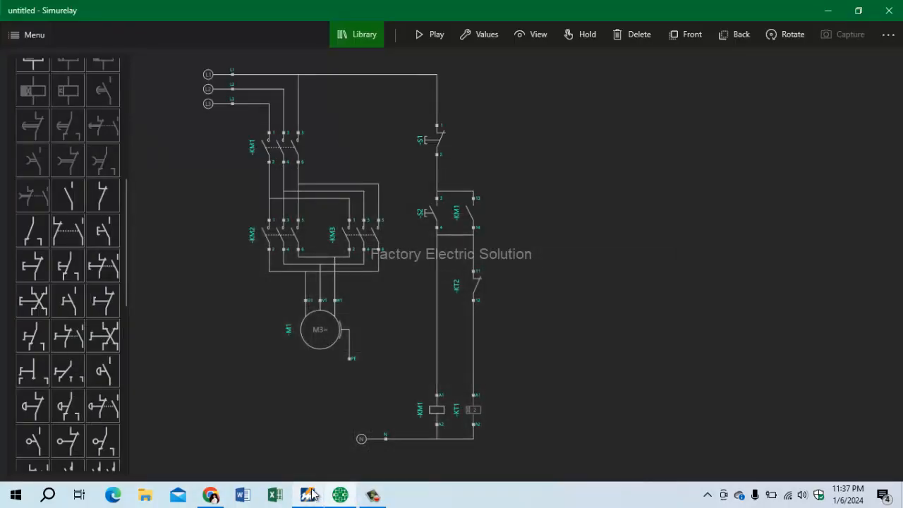
{"action": "scroll", "coordinate": [91, 300], "scroll_direction": "up", "scroll_amount": 5}
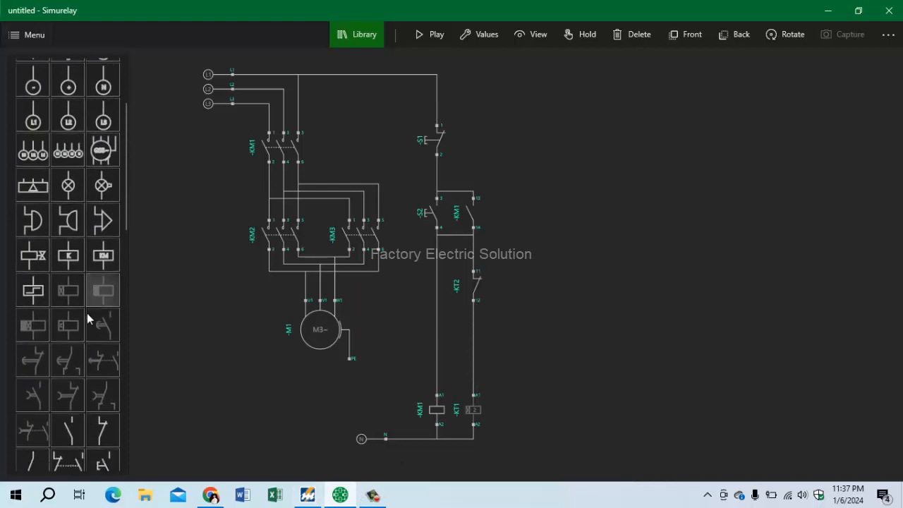
{"action": "scroll", "coordinate": [87, 312], "scroll_direction": "down", "scroll_amount": 5}
{"action": "left_click_drag", "start_coordinate": [103, 257], "coordinate": [517, 287]}
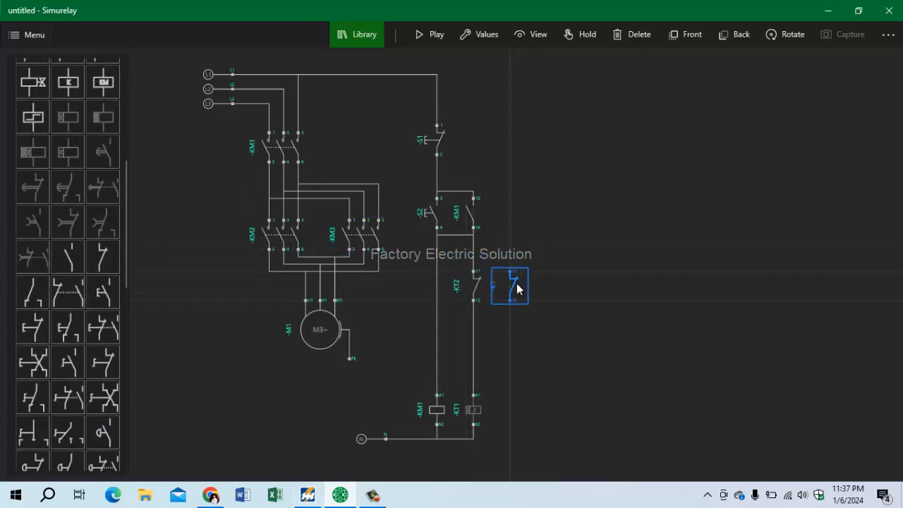
{"action": "left_click_drag", "start_coordinate": [111, 263], "coordinate": [507, 344]}
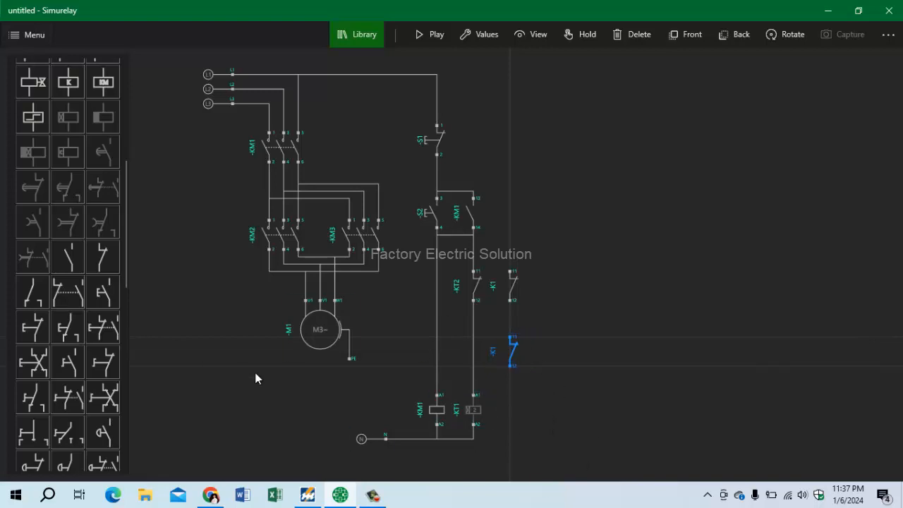
Place contactor coil KM2 beside KT1 and wire its branch from the KM1 holding contact through both normally closed contacts to neutral.
{"action": "scroll", "coordinate": [68, 324], "scroll_direction": "up", "scroll_amount": 3}
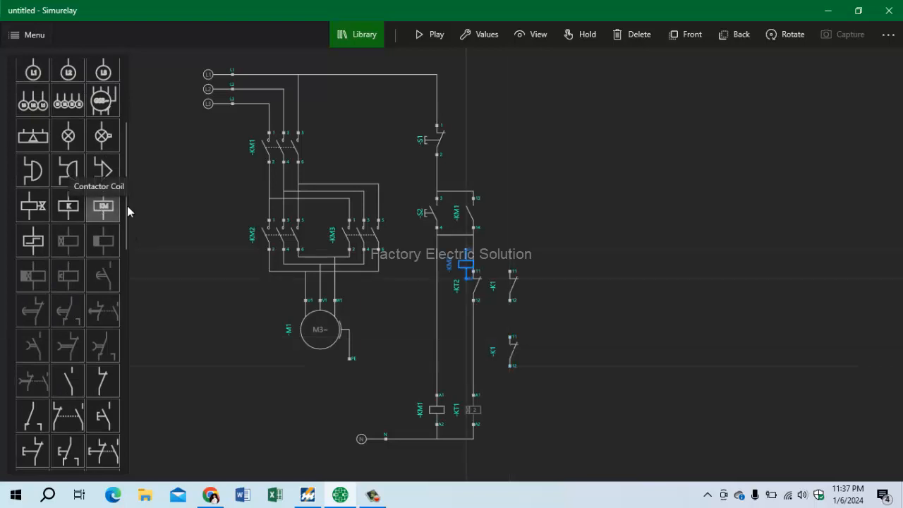
{"action": "left_click_drag", "start_coordinate": [103, 208], "coordinate": [388, 443]}
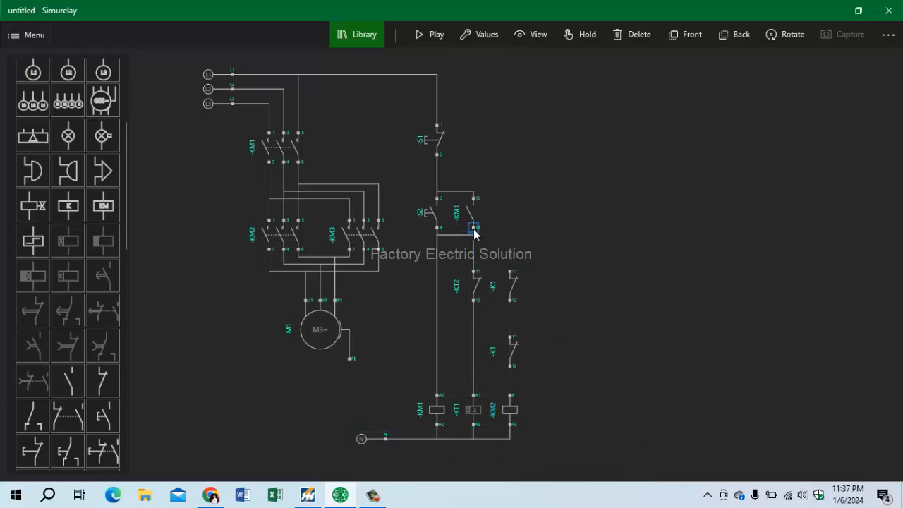
{"action": "left_click_drag", "start_coordinate": [474, 229], "coordinate": [510, 269]}
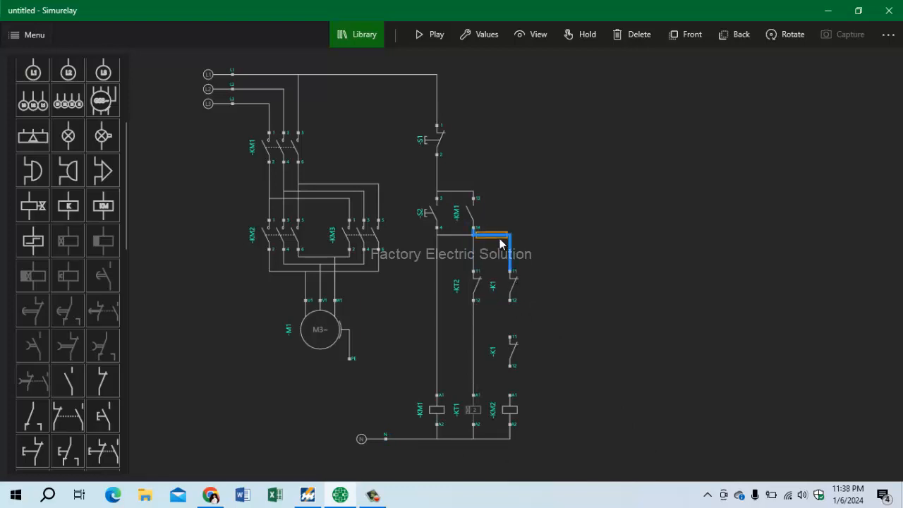
{"action": "left_click", "coordinate": [537, 248]}
{"action": "left_click_drag", "start_coordinate": [512, 307], "coordinate": [510, 339]}
{"action": "left_click_drag", "start_coordinate": [511, 373], "coordinate": [510, 396]}
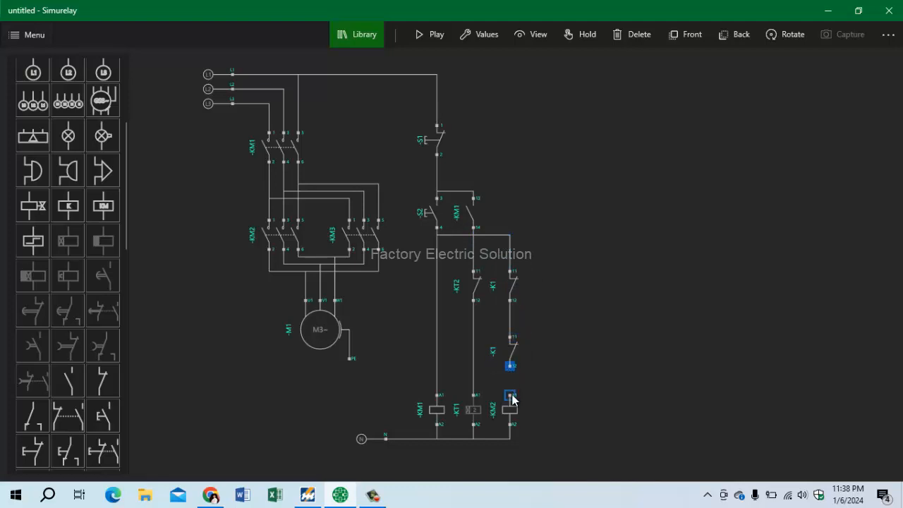
Try to change the designation of the upper K1 contact in the KM2 branch.
{"action": "left_click", "coordinate": [518, 291]}
{"action": "left_click", "coordinate": [482, 37]}
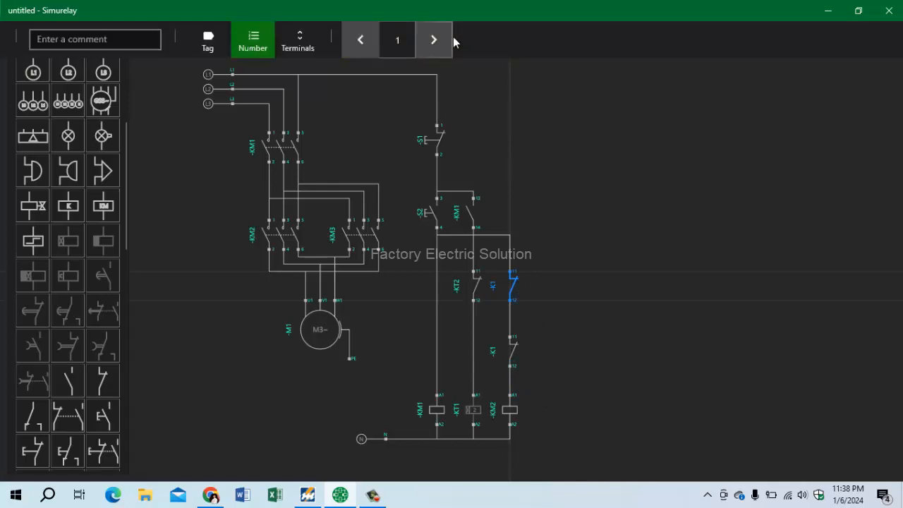
{"action": "left_click", "coordinate": [451, 40]}
{"action": "left_click", "coordinate": [340, 38]}
{"action": "left_click", "coordinate": [360, 41]}
{"action": "left_click", "coordinate": [359, 41]}
{"action": "left_click", "coordinate": [697, 205]}
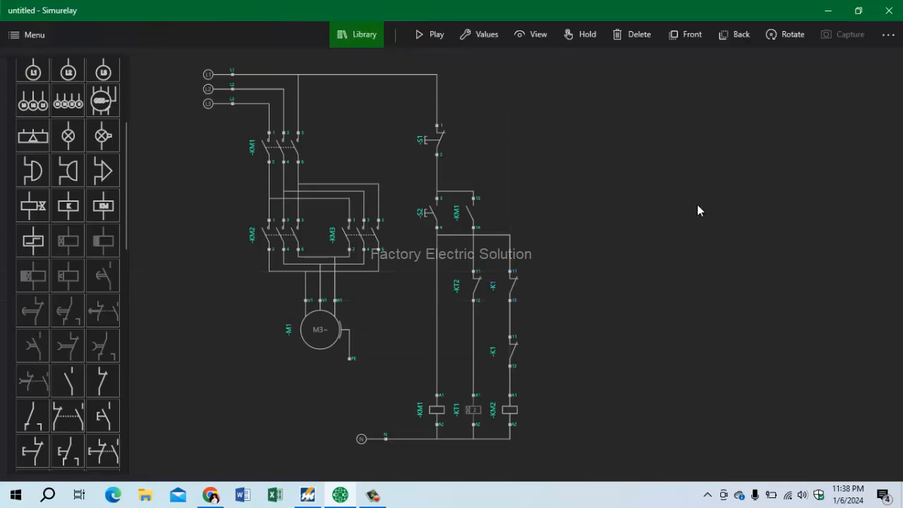
Check the contact names of the KM2 branch in the EKTS reference and return to Simurelay.
{"action": "left_click", "coordinate": [319, 501]}
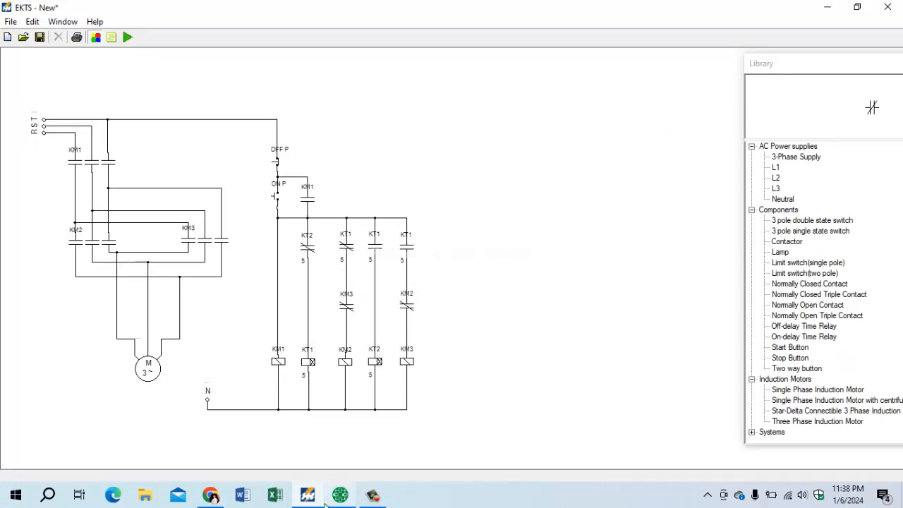
{"action": "left_click", "coordinate": [337, 496]}
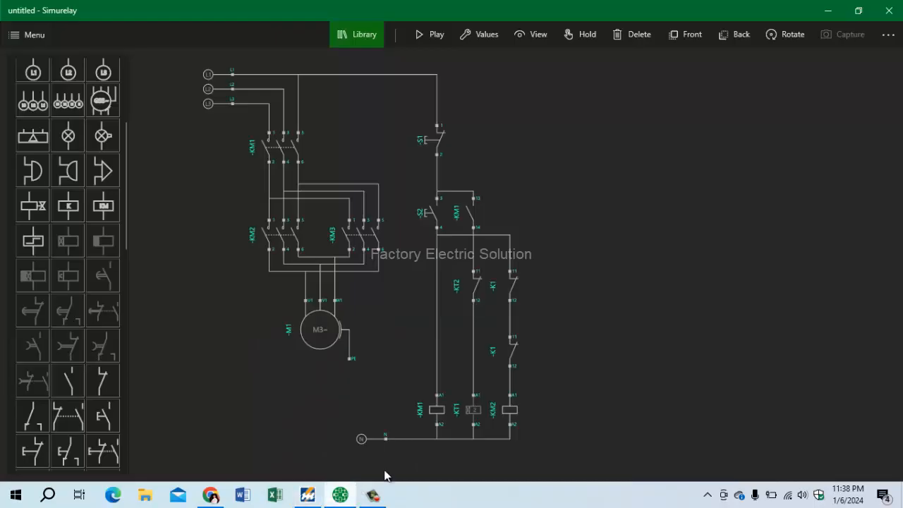
Set the number of the lower normally closed contact in the KM2 branch to 3.
{"action": "left_click", "coordinate": [517, 355]}
{"action": "left_click", "coordinate": [479, 33]}
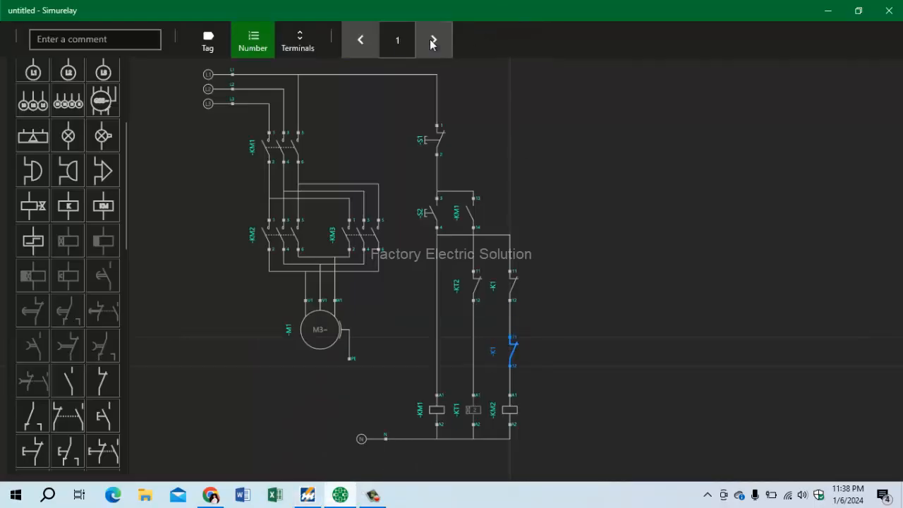
{"action": "left_click", "coordinate": [430, 37]}
{"action": "left_click", "coordinate": [430, 37]}
{"action": "left_click", "coordinate": [624, 167]}
{"action": "left_click", "coordinate": [326, 247]}
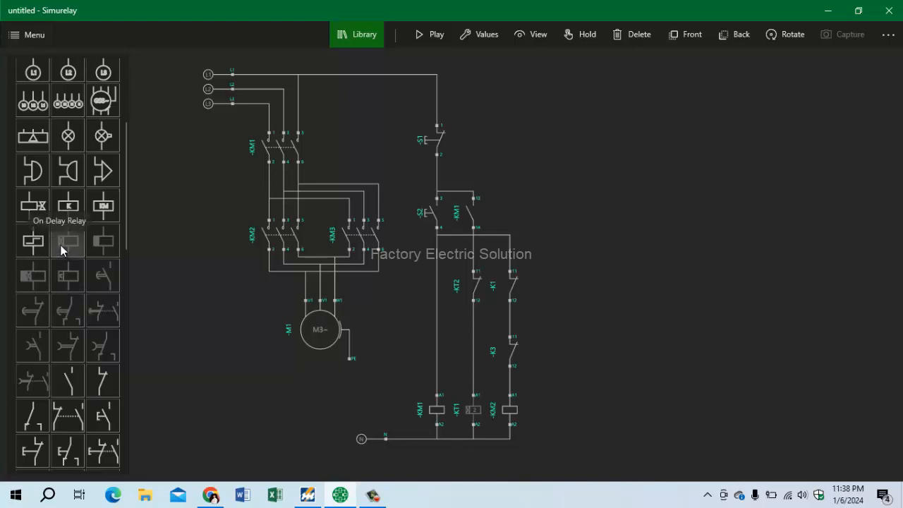
Place on-delay relay KT2 beside KM2 and, following EKTS, a normally open contact above it, wiring the branch from the KM1 holding contact to neutral.
{"action": "left_click_drag", "start_coordinate": [62, 249], "coordinate": [466, 265]}
{"action": "mouse_move", "coordinate": [558, 286]}
{"action": "left_mouse_down"}
{"action": "mouse_move", "coordinate": [600, 416]}
{"action": "mouse_move", "coordinate": [565, 418]}
{"action": "mouse_move", "coordinate": [564, 409]}
{"action": "mouse_move", "coordinate": [539, 429]}
{"action": "mouse_move", "coordinate": [385, 441]}
{"action": "left_mouse_up"}
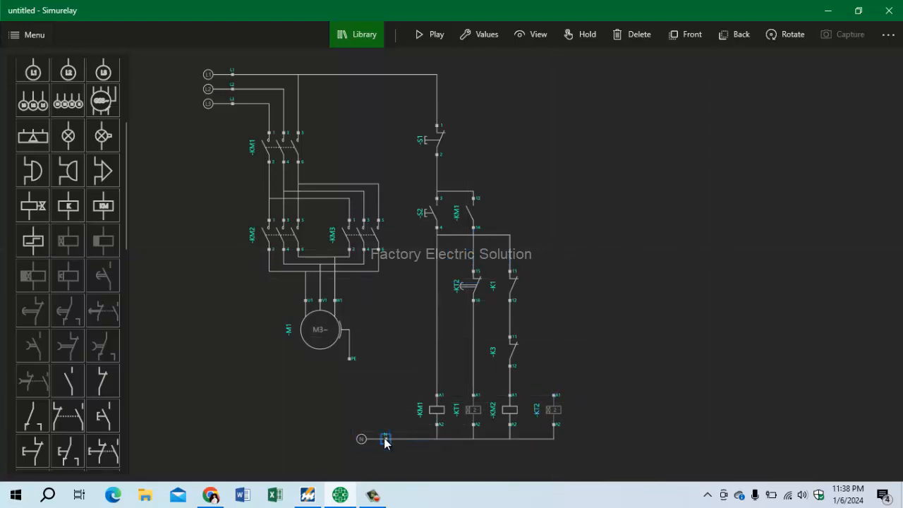
{"action": "left_click", "coordinate": [307, 494]}
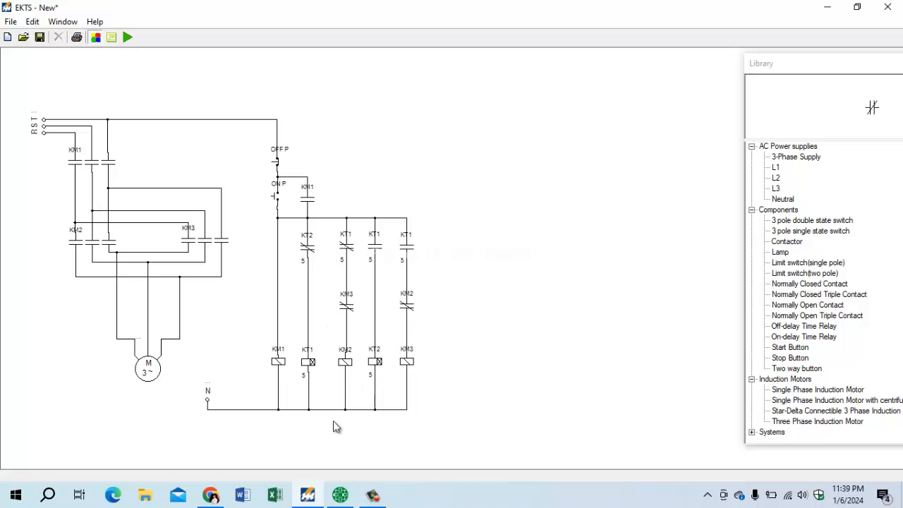
{"action": "left_click", "coordinate": [308, 498]}
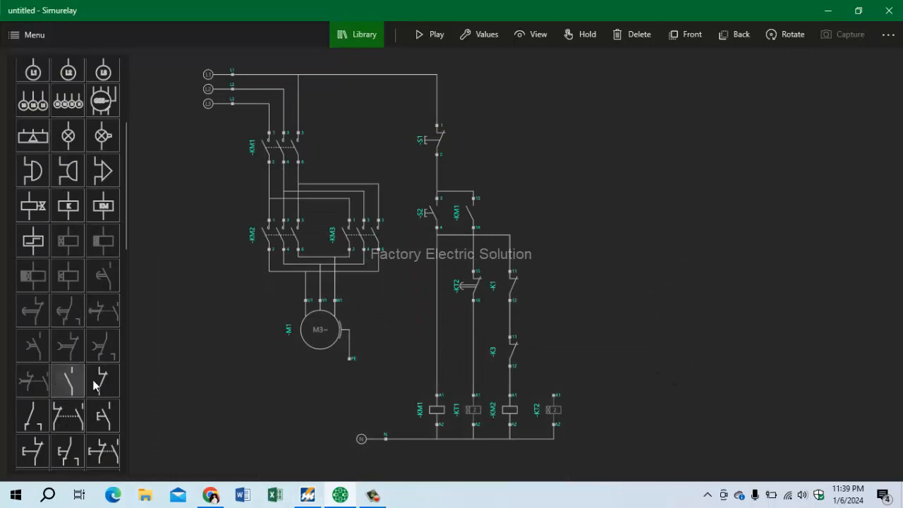
{"action": "left_click_drag", "start_coordinate": [71, 388], "coordinate": [553, 285]}
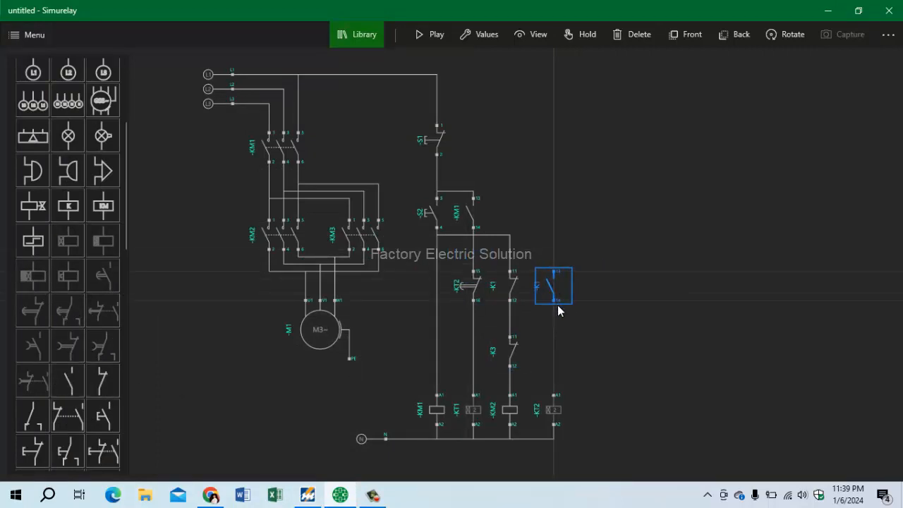
{"action": "left_click", "coordinate": [554, 300]}
{"action": "left_click", "coordinate": [554, 394]}
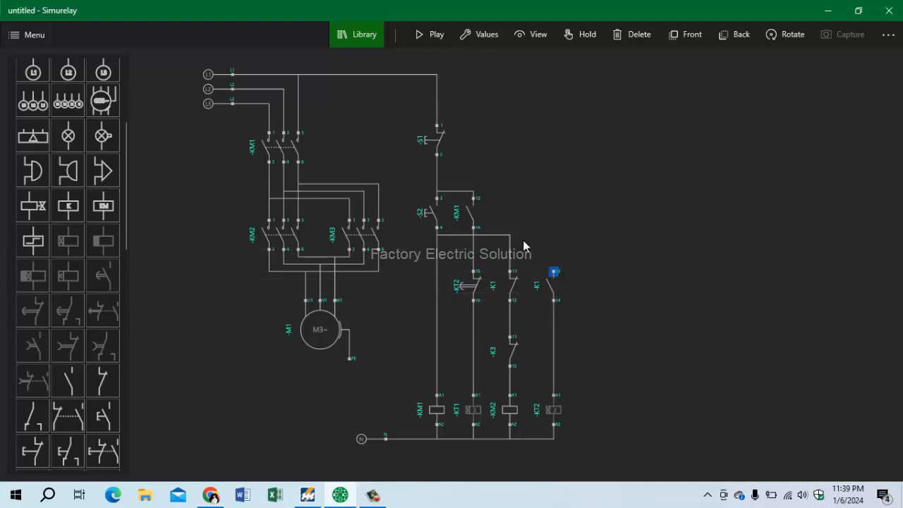
{"action": "left_click", "coordinate": [473, 227]}
{"action": "left_click_drag", "start_coordinate": [532, 258], "coordinate": [532, 237]}
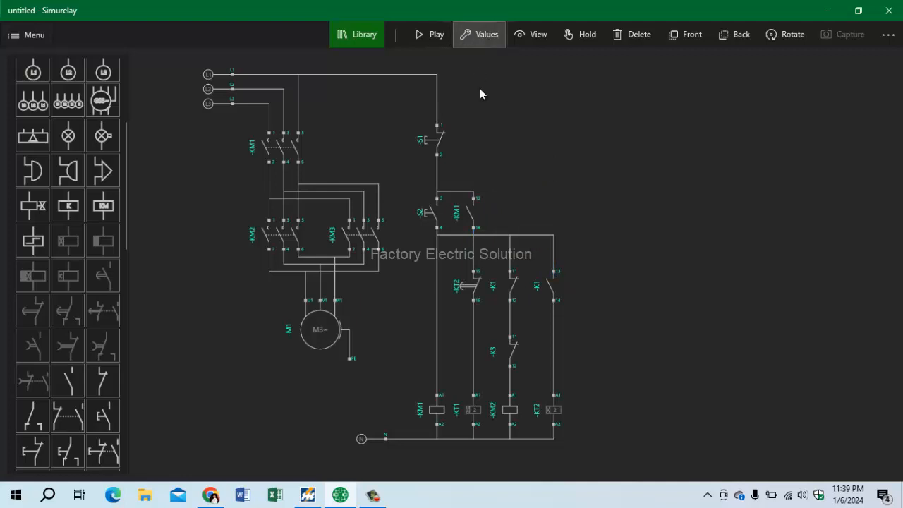
Change the tag of the normally open contact above coil KT2 to KT, making it a KT1 timer contact.
{"action": "left_click", "coordinate": [543, 283]}
{"action": "left_click", "coordinate": [484, 39]}
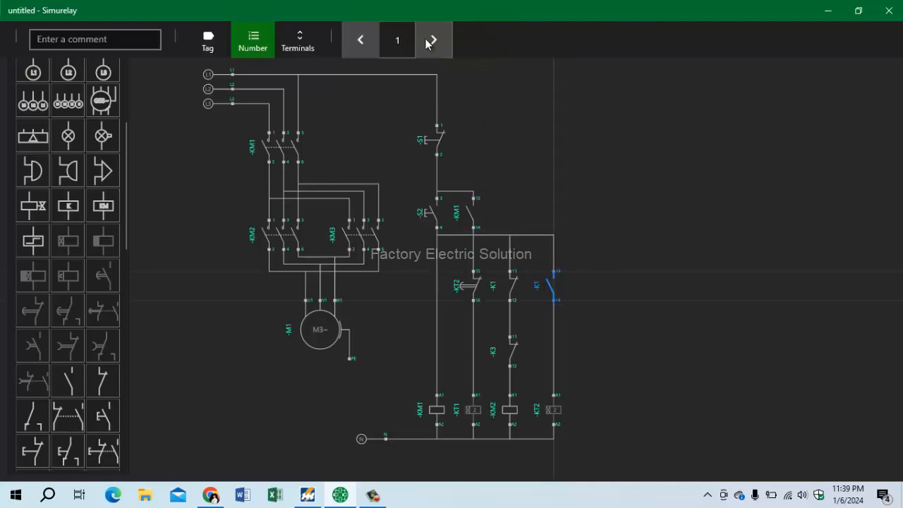
{"action": "left_click", "coordinate": [207, 41]}
{"action": "left_click", "coordinate": [444, 42]}
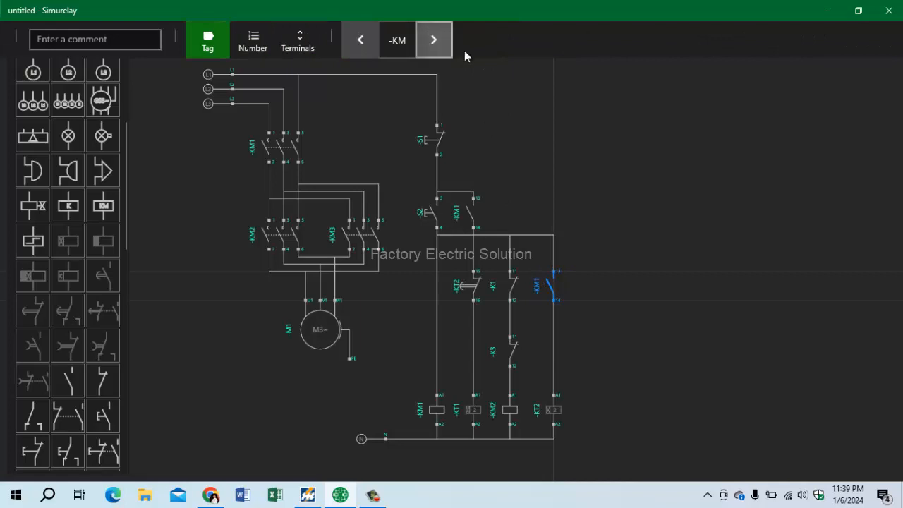
{"action": "left_click", "coordinate": [434, 40]}
{"action": "left_click", "coordinate": [619, 208]}
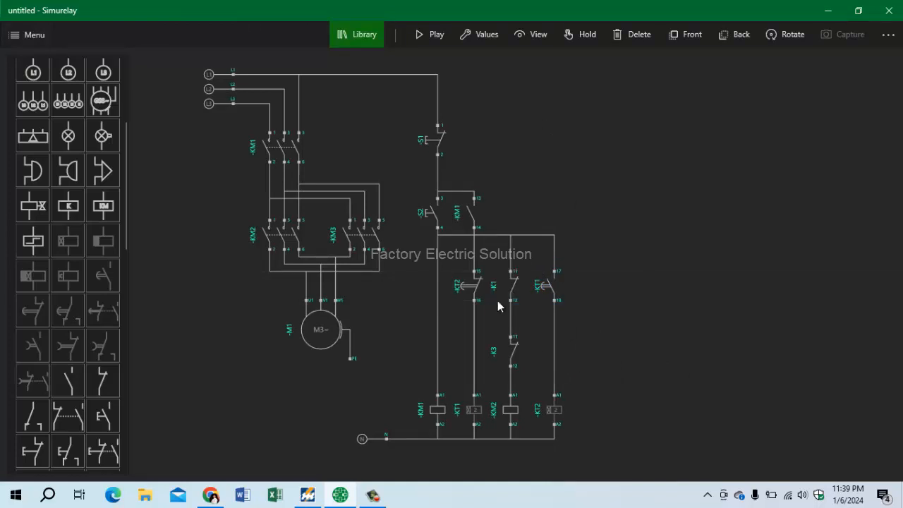
Change the tag of the upper normally closed contact in the KM2 branch to KT so it belongs to KT1.
{"action": "left_click", "coordinate": [512, 284]}
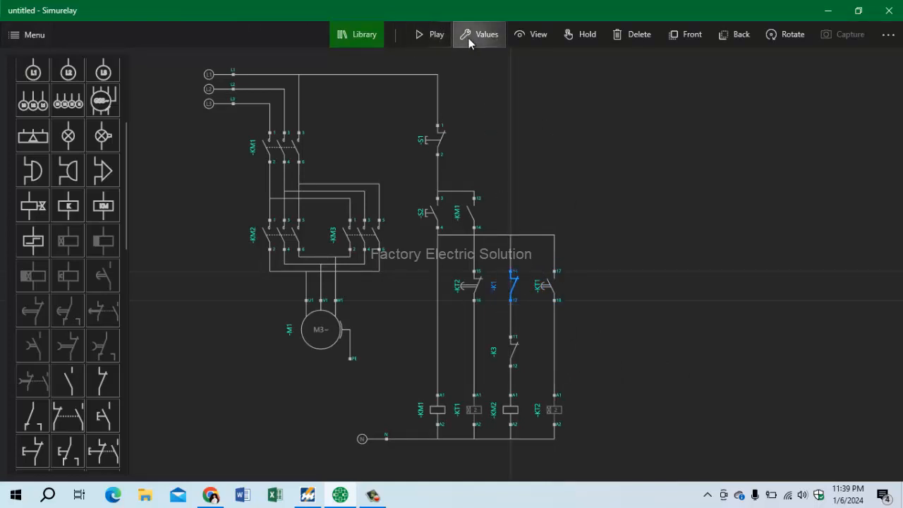
{"action": "left_click", "coordinate": [469, 38]}
{"action": "left_click", "coordinate": [208, 40]}
{"action": "left_click", "coordinate": [434, 40]}
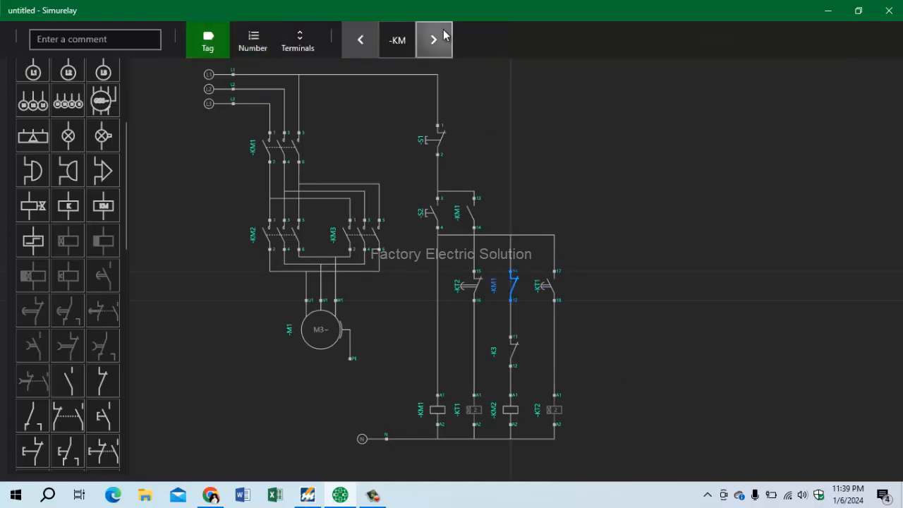
{"action": "left_click", "coordinate": [444, 35]}
{"action": "left_click", "coordinate": [540, 95]}
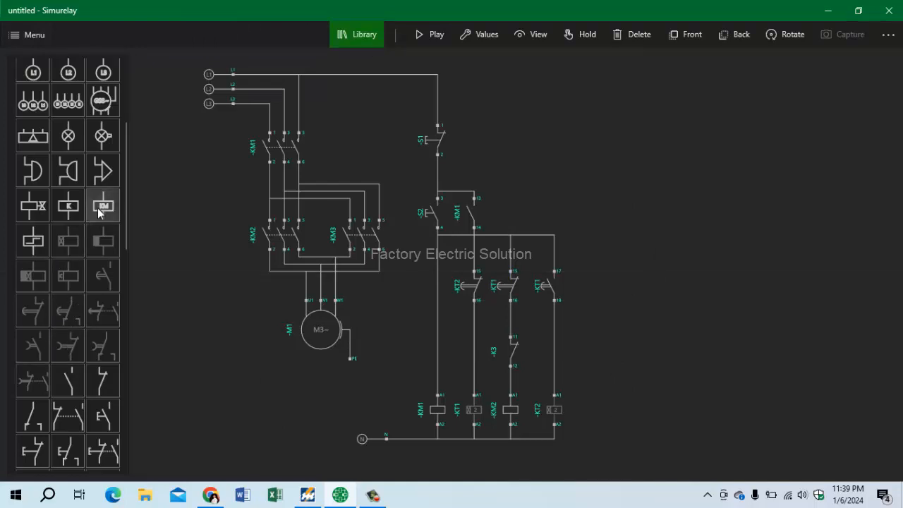
Place contactor coil KM3 beside KT2 and wire its lower terminal to neutral.
{"action": "left_click_drag", "start_coordinate": [103, 206], "coordinate": [594, 417]}
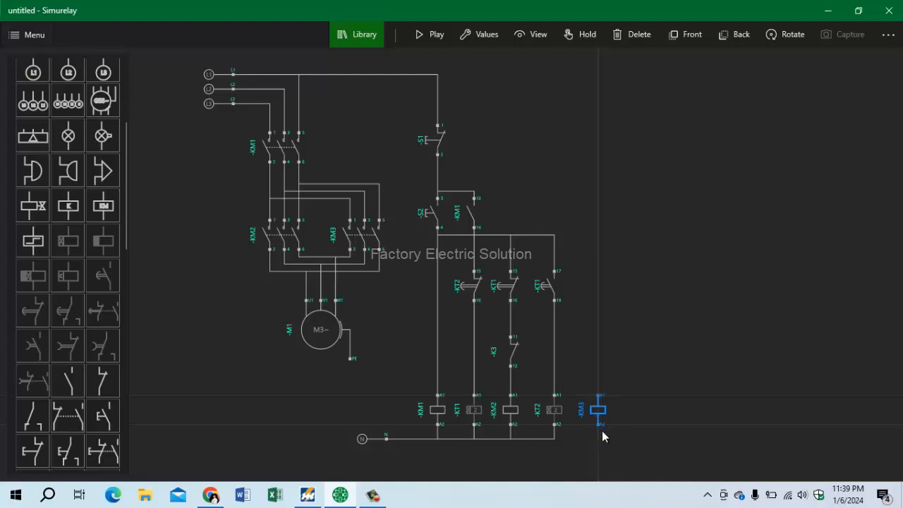
{"action": "left_click", "coordinate": [598, 426]}
{"action": "left_click", "coordinate": [385, 439]}
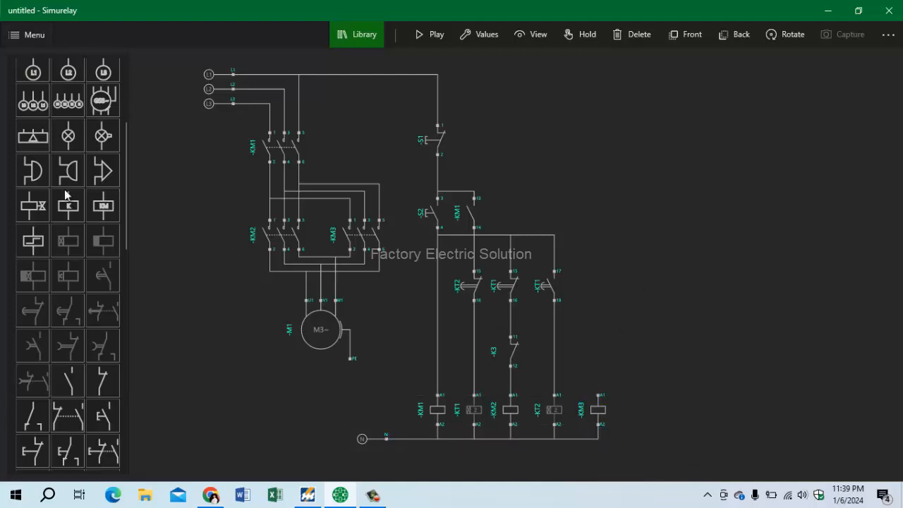
Following the KM3 branch in EKTS, place a normally open contact above coil KM3 in Simurelay and assign it to timer KT1.
{"action": "left_click", "coordinate": [304, 497]}
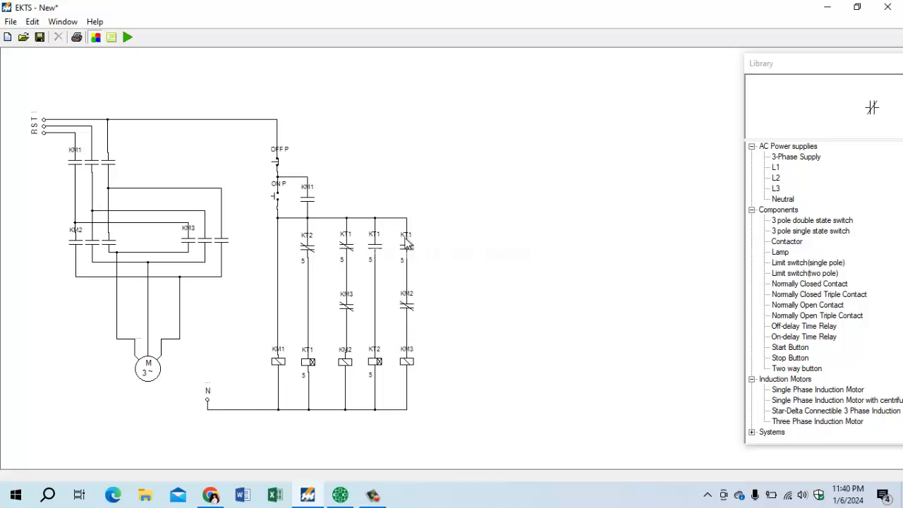
{"action": "left_click", "coordinate": [340, 494]}
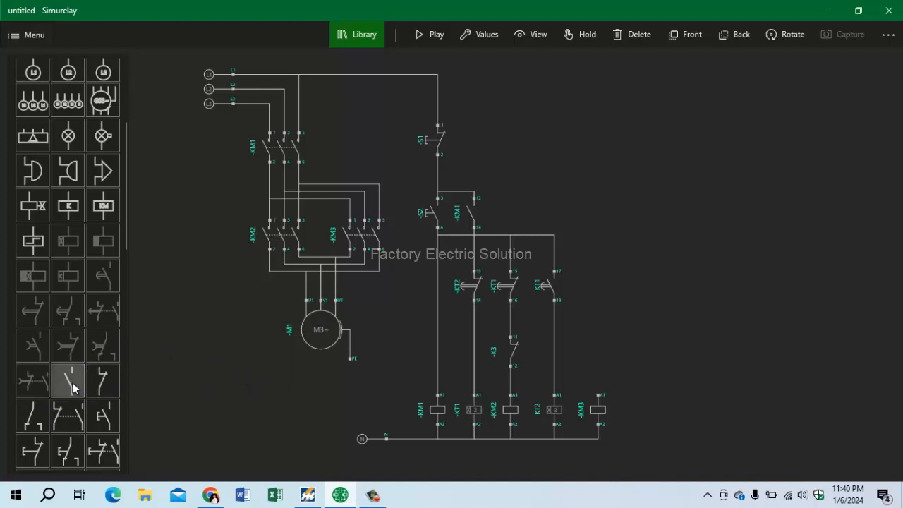
{"action": "left_click_drag", "start_coordinate": [69, 381], "coordinate": [593, 284]}
{"action": "left_click", "coordinate": [466, 265]}
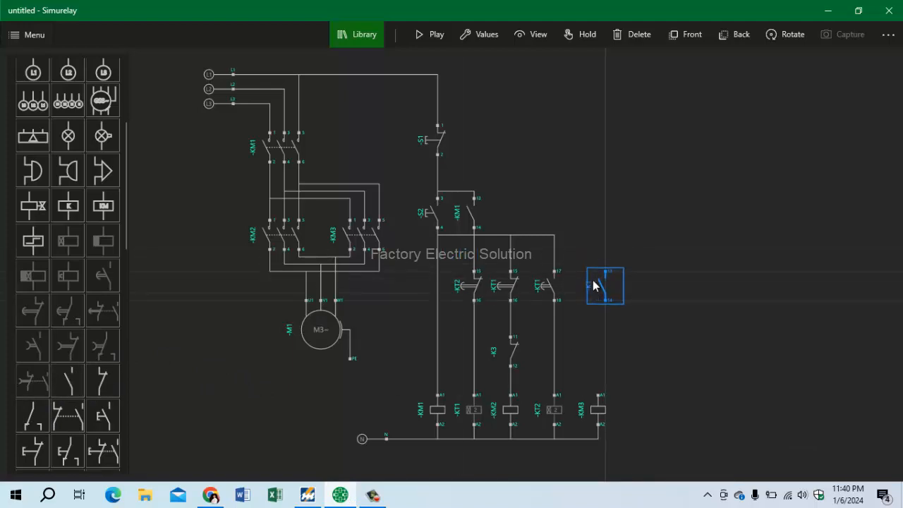
{"action": "left_click", "coordinate": [493, 39]}
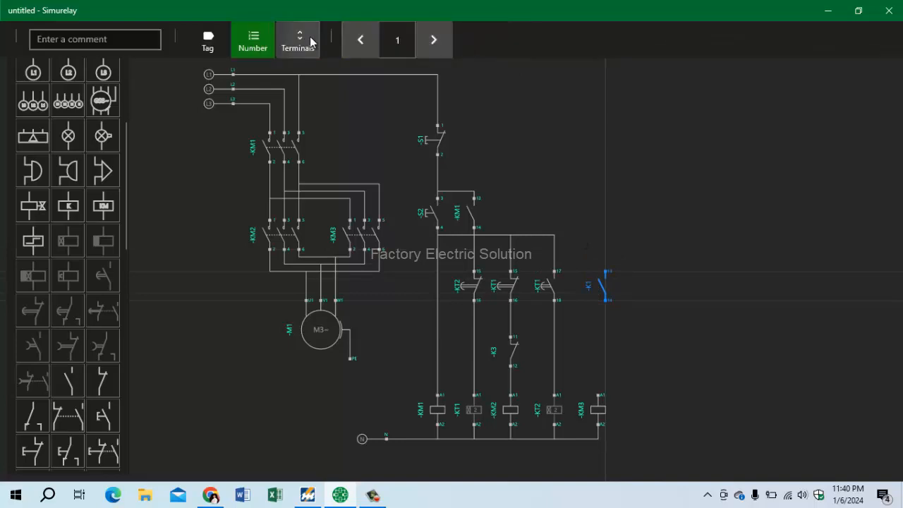
{"action": "left_click", "coordinate": [207, 39]}
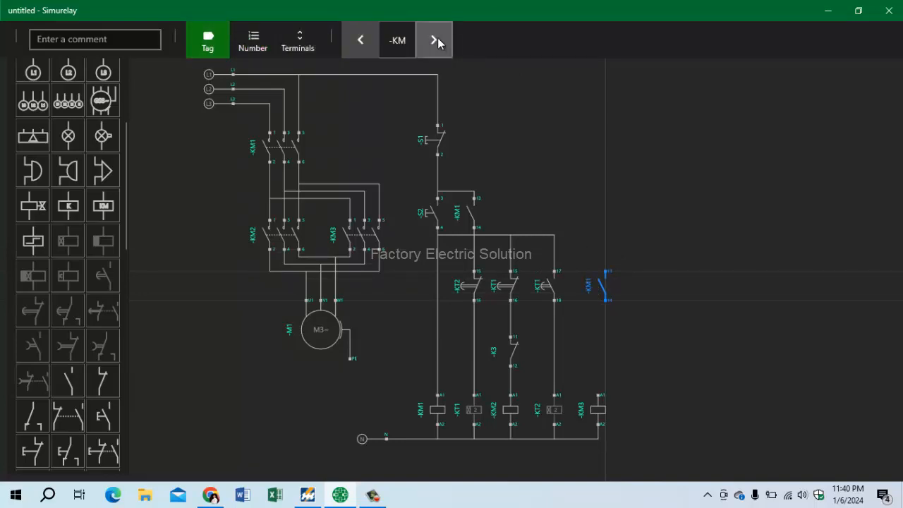
{"action": "left_click", "coordinate": [437, 39]}
{"action": "left_click", "coordinate": [540, 153]}
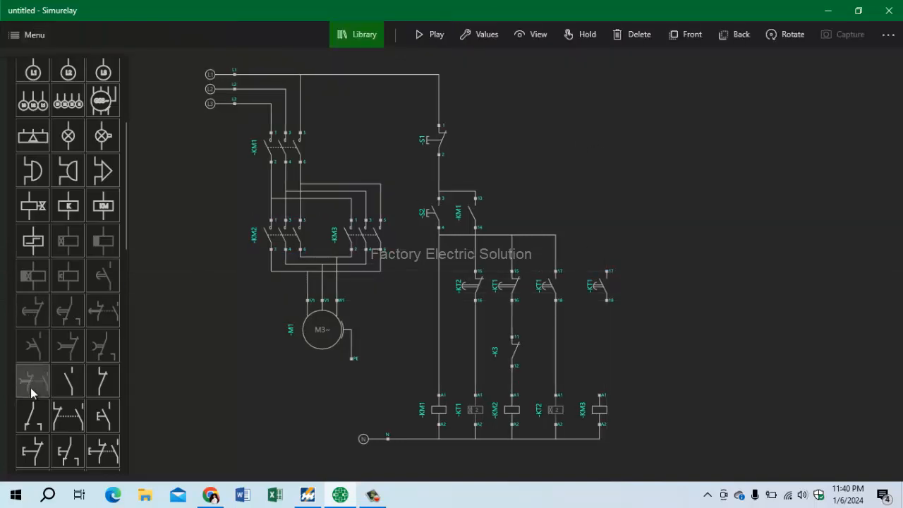
Place a normally closed contact between the KT1 contact and coil KM3 and designate it KM2.
{"action": "left_click_drag", "start_coordinate": [89, 392], "coordinate": [605, 359]}
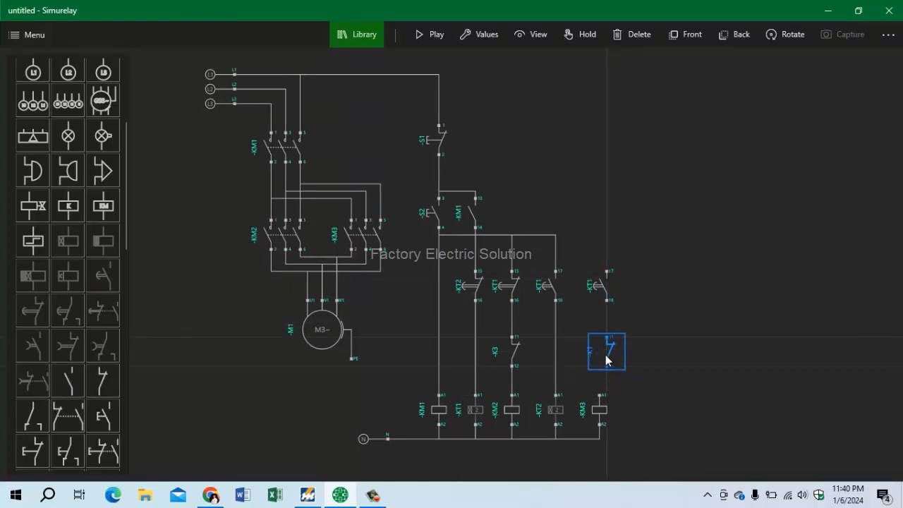
{"action": "left_click", "coordinate": [513, 353]}
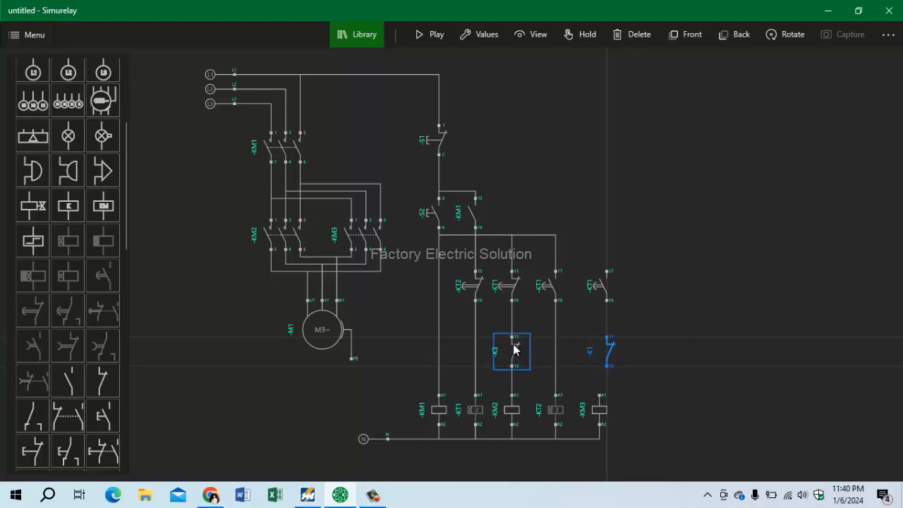
{"action": "left_click", "coordinate": [478, 35]}
{"action": "left_click", "coordinate": [430, 40]}
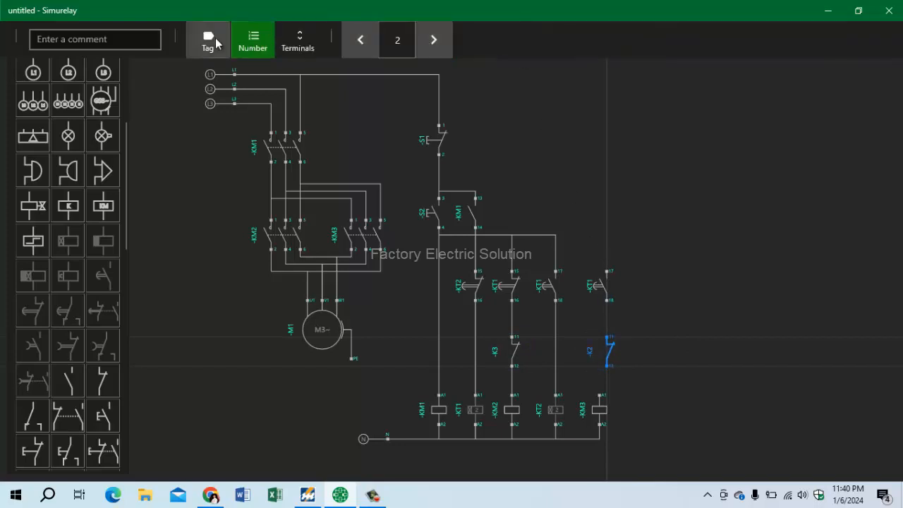
{"action": "left_click", "coordinate": [207, 39]}
{"action": "left_click", "coordinate": [423, 40]}
{"action": "left_click", "coordinate": [418, 39]}
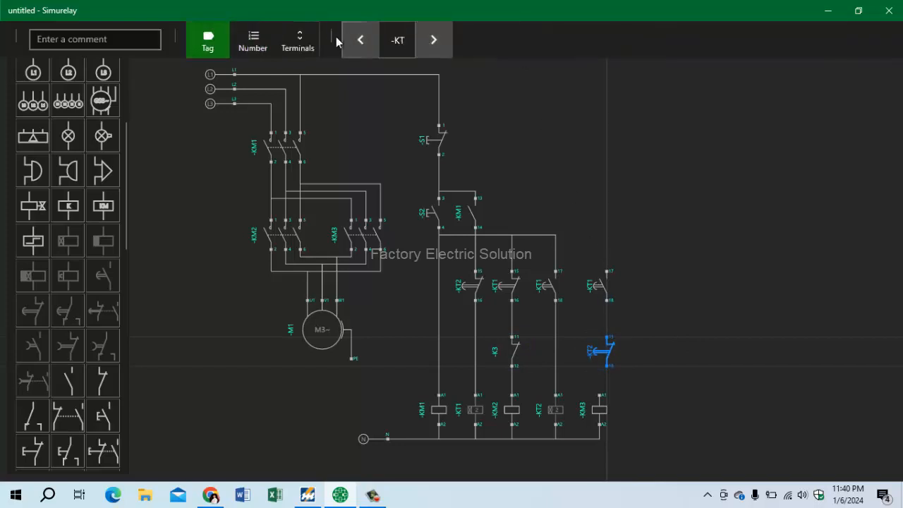
{"action": "left_click", "coordinate": [345, 39]}
{"action": "left_click", "coordinate": [729, 240]}
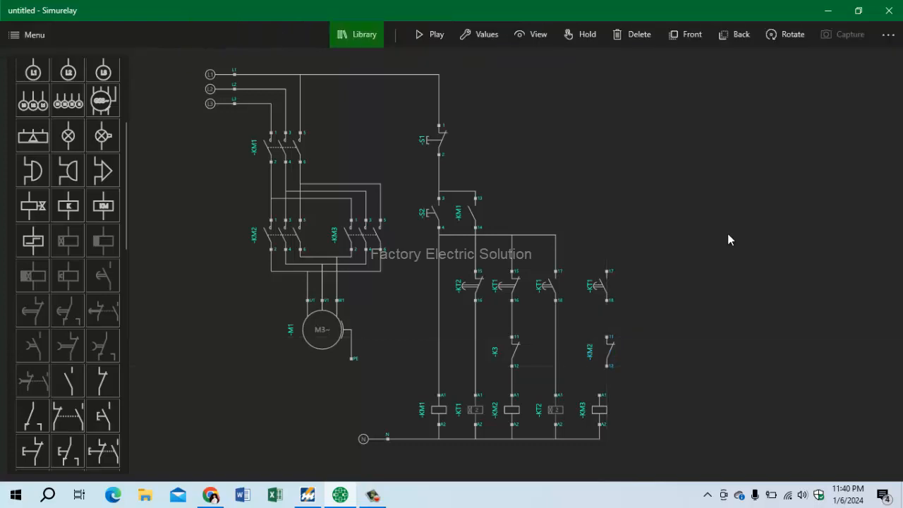
Change the tag of the K3 contact in the KM2 branch to KM.
{"action": "left_click", "coordinate": [497, 358]}
{"action": "left_click", "coordinate": [486, 35]}
{"action": "left_click", "coordinate": [207, 40]}
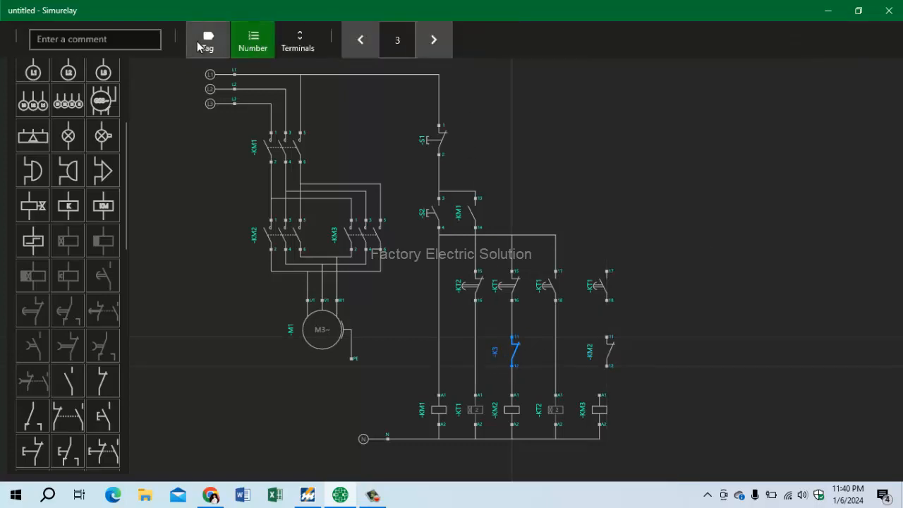
{"action": "left_click", "coordinate": [434, 40]}
{"action": "left_click", "coordinate": [655, 173]}
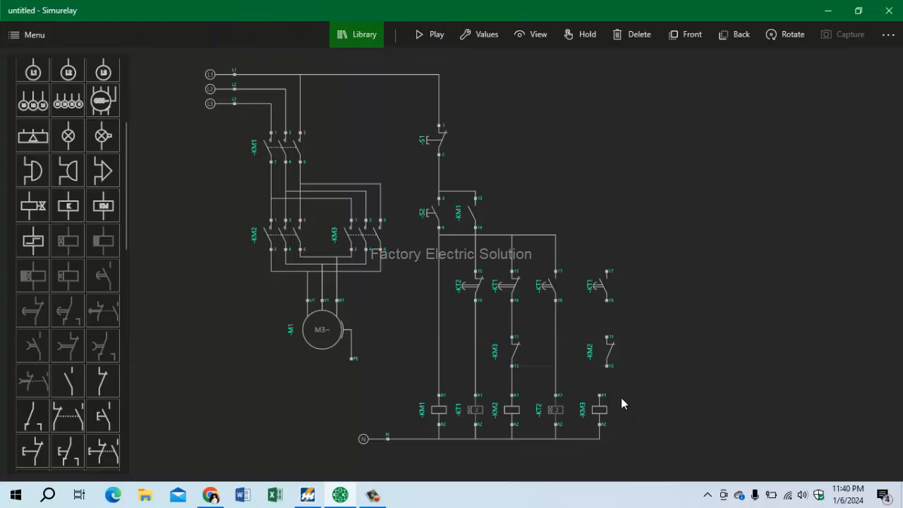
Align the KM2 interlock contact with coil KM3 and wire the branch through the KT1 contact up to the KM1 holding contact.
{"action": "left_click_drag", "start_coordinate": [607, 365], "coordinate": [600, 394]}
{"action": "left_click", "coordinate": [606, 354]}
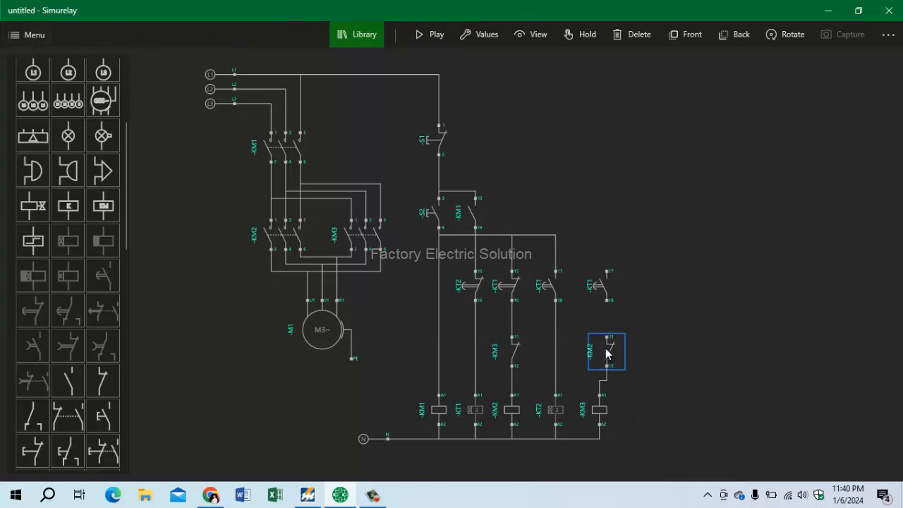
{"action": "left_click_drag", "start_coordinate": [606, 353], "coordinate": [597, 348]}
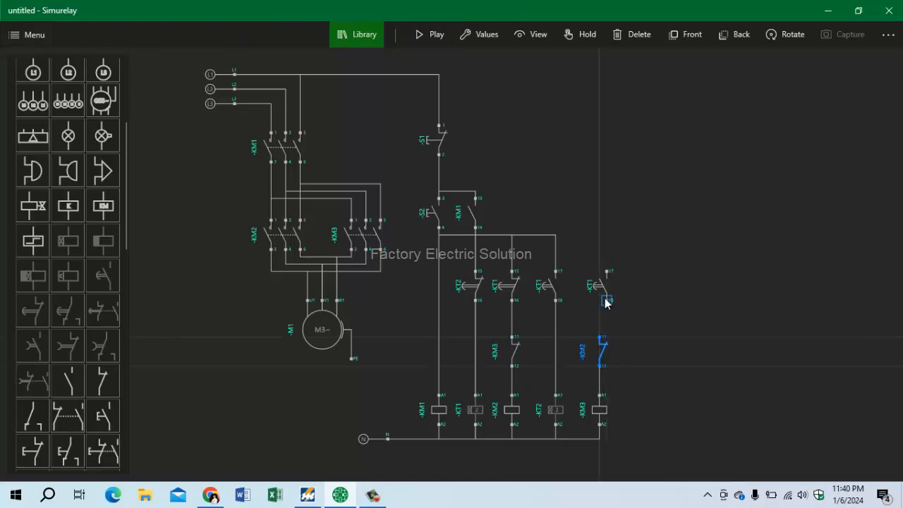
{"action": "left_click_drag", "start_coordinate": [605, 303], "coordinate": [475, 227]}
{"action": "left_click_drag", "start_coordinate": [560, 246], "coordinate": [560, 230]}
{"action": "left_click", "coordinate": [647, 225]}
Run the simulation of the finished circuit and start the motor with push button S2.
{"action": "scroll", "coordinate": [724, 399], "scroll_direction": "down", "scroll_amount": 2}
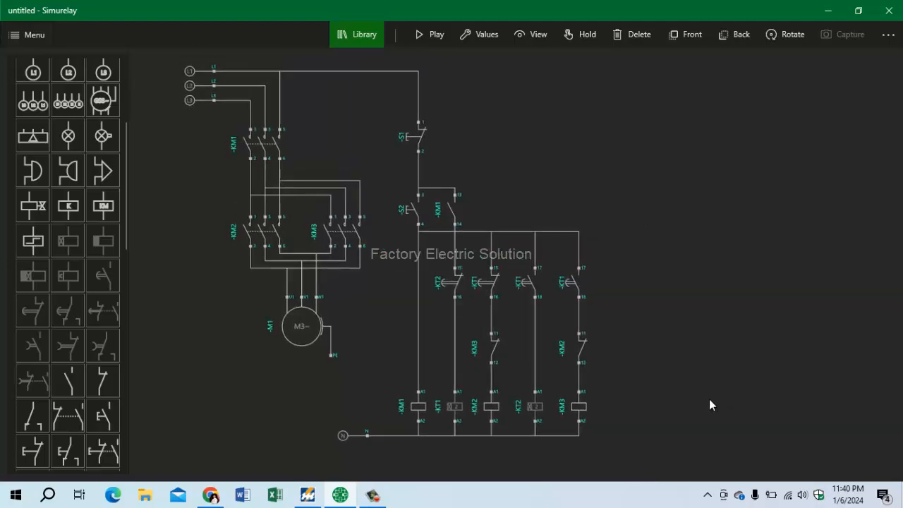
{"action": "scroll", "coordinate": [689, 427], "scroll_direction": "down", "scroll_amount": 2}
{"action": "scroll", "coordinate": [705, 399], "scroll_direction": "up", "scroll_amount": 4}
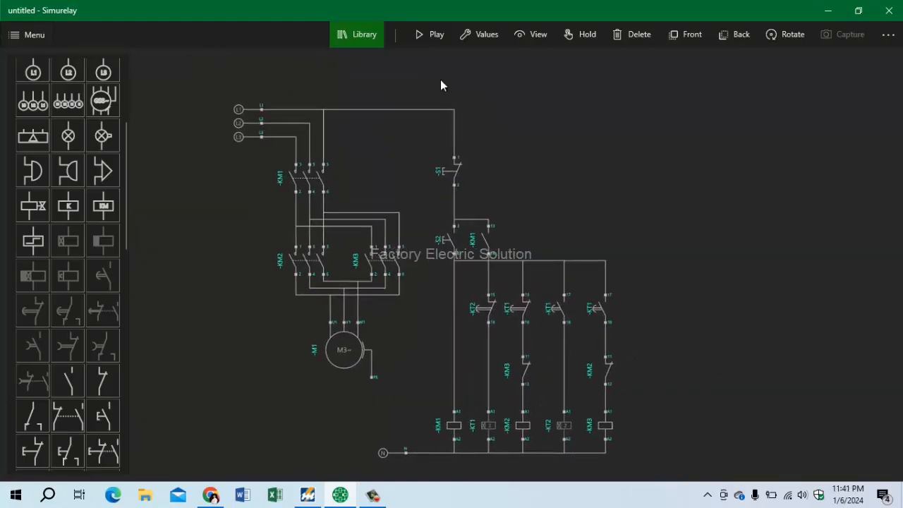
{"action": "left_click", "coordinate": [435, 37]}
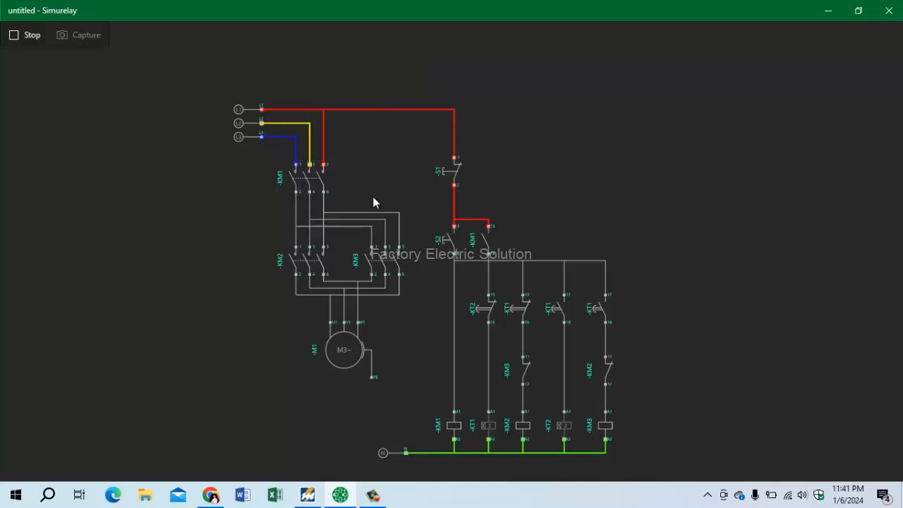
{"action": "left_click", "coordinate": [452, 242]}
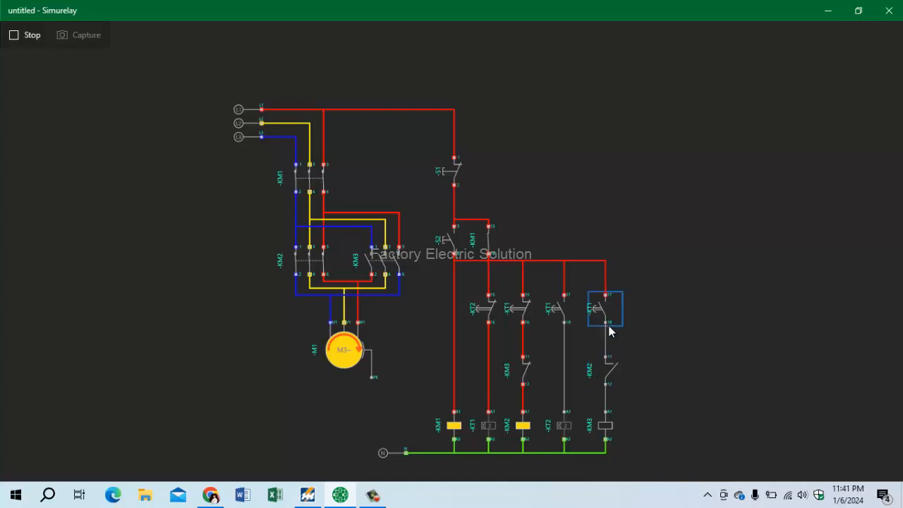
Switch to EKTS, run the simulation of the original forward-reverse circuit and start the motor with the ON P button.
{"action": "left_click", "coordinate": [308, 487]}
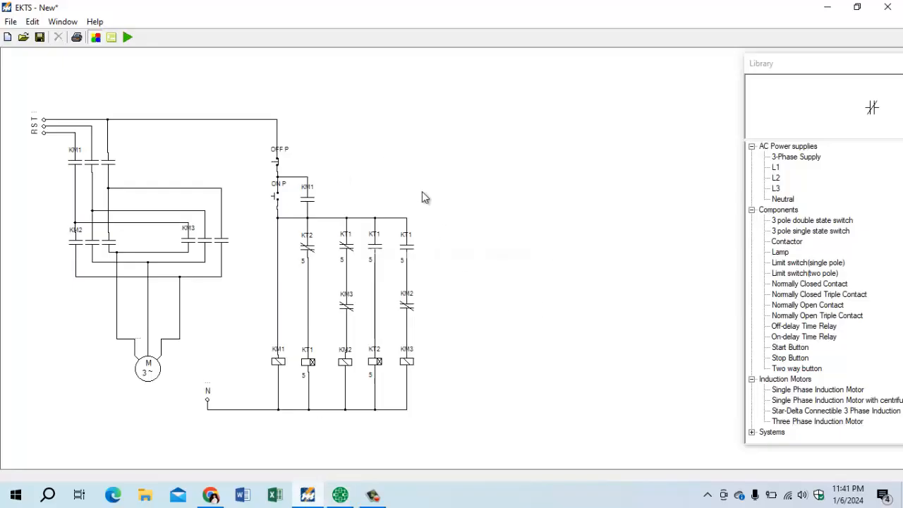
{"action": "left_click", "coordinate": [128, 37]}
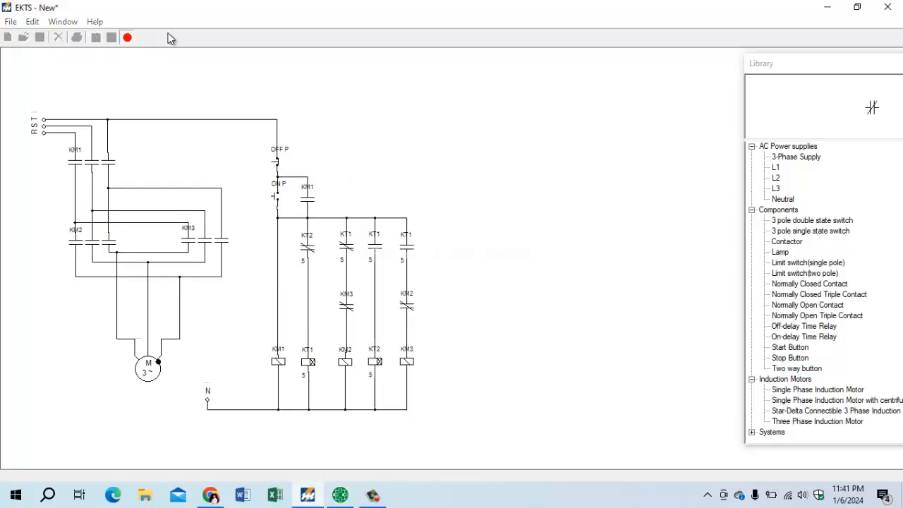
{"action": "left_click", "coordinate": [275, 200]}
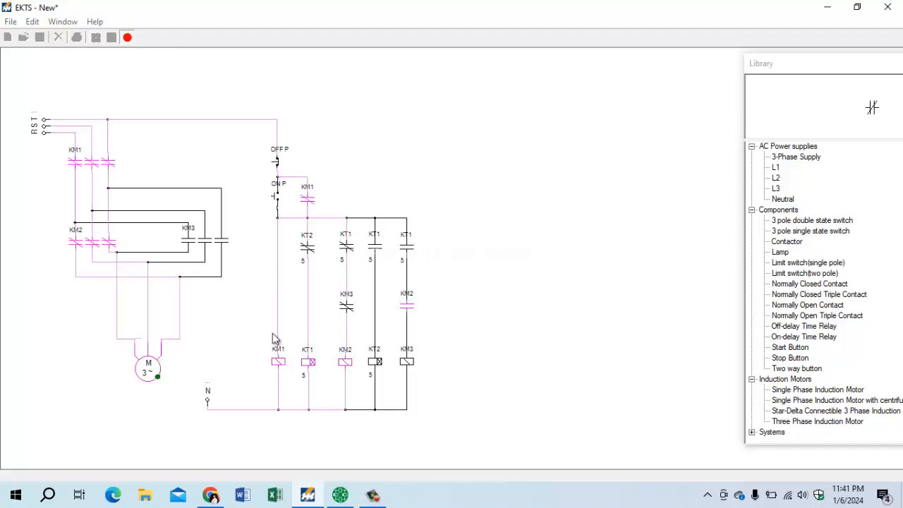
Alternate between the running Simurelay and EKTS simulations to compare contactor switching and motor direction in both circuits.
{"action": "left_click", "coordinate": [341, 495]}
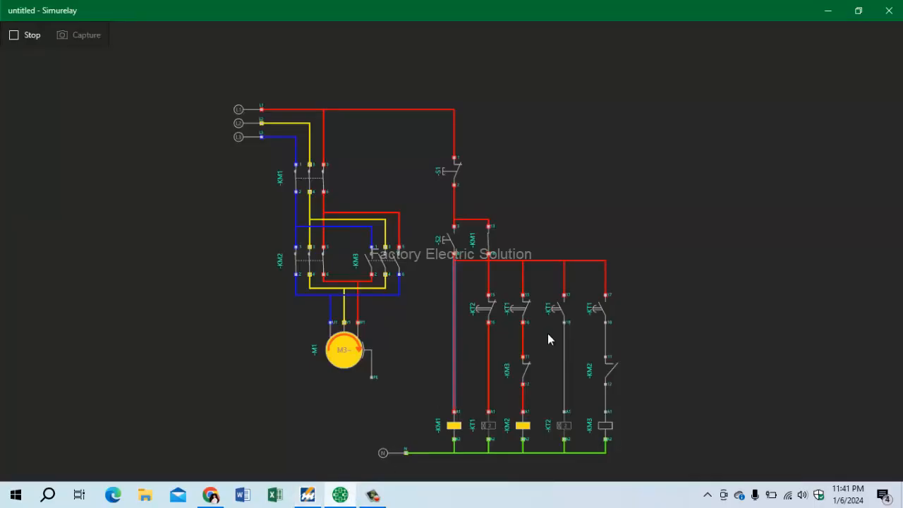
{"action": "left_click", "coordinate": [315, 491]}
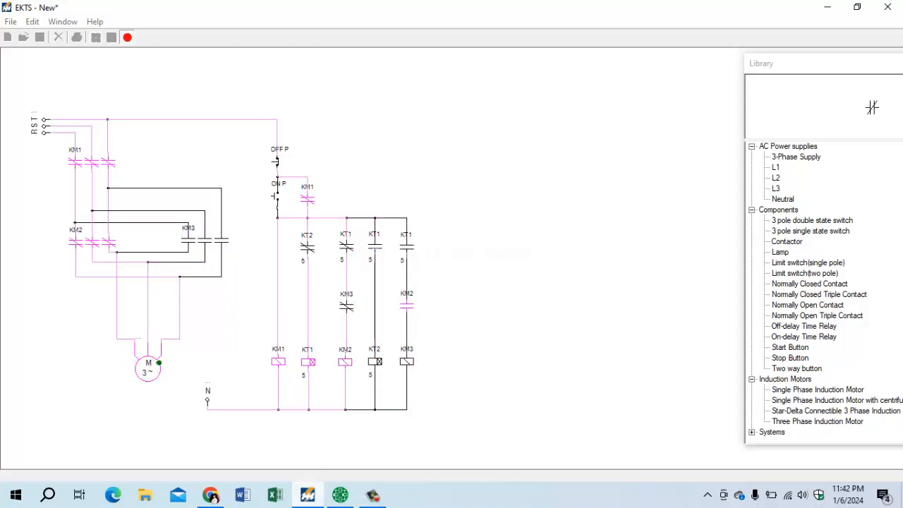
{"action": "left_click", "coordinate": [340, 494]}
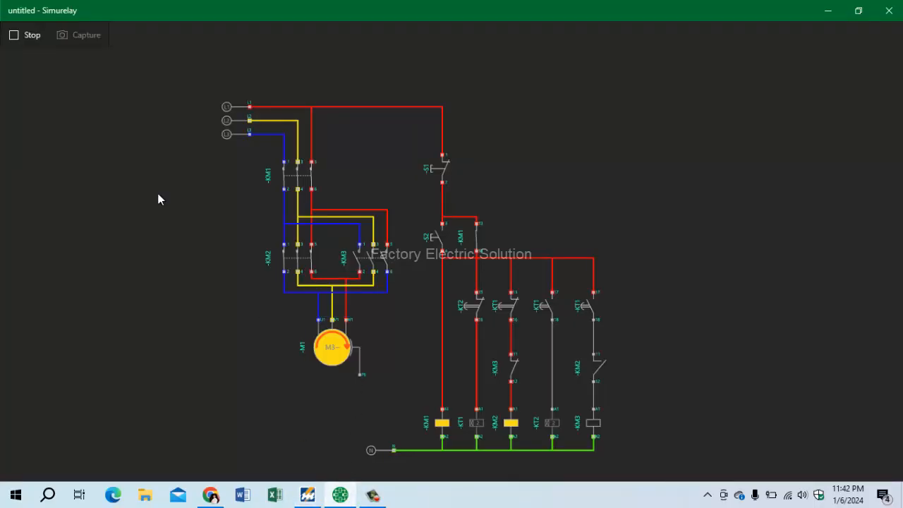
Stop the simulation in Simurelay, then switch to EKTS and stop its simulation as well.
{"action": "left_click", "coordinate": [28, 36]}
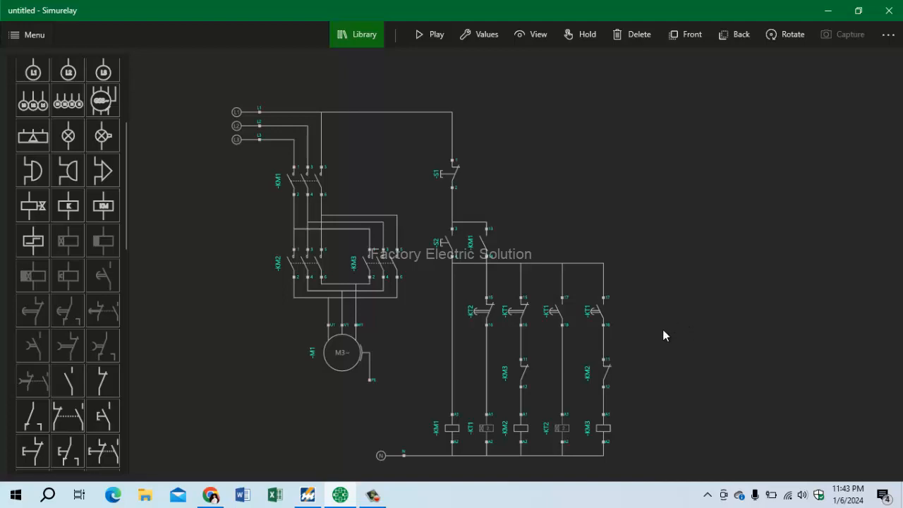
{"action": "left_click", "coordinate": [308, 494]}
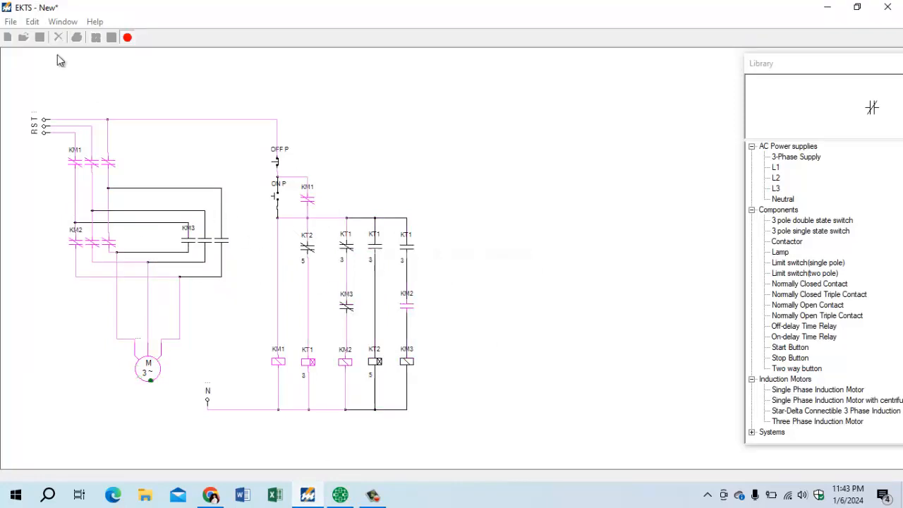
{"action": "left_click", "coordinate": [128, 38]}
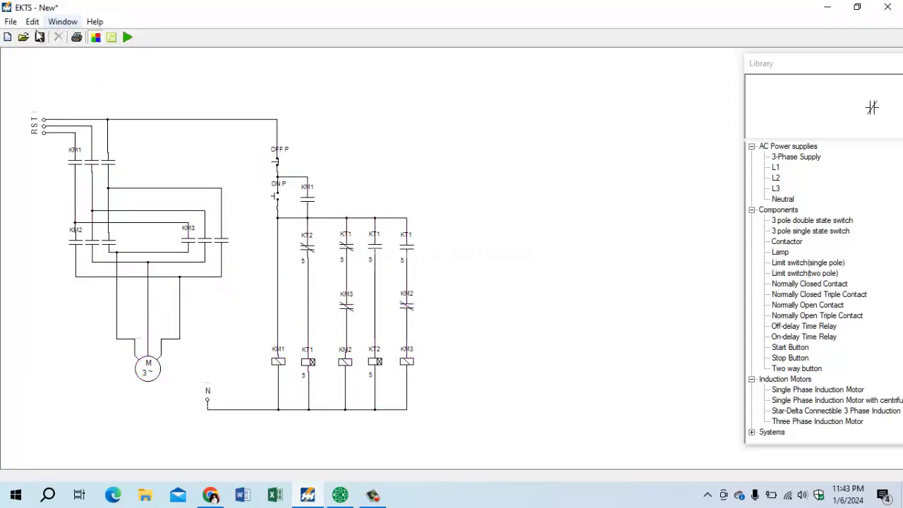
View the print preview of the EKTS circuit diagram and close it again.
{"action": "left_click", "coordinate": [76, 38]}
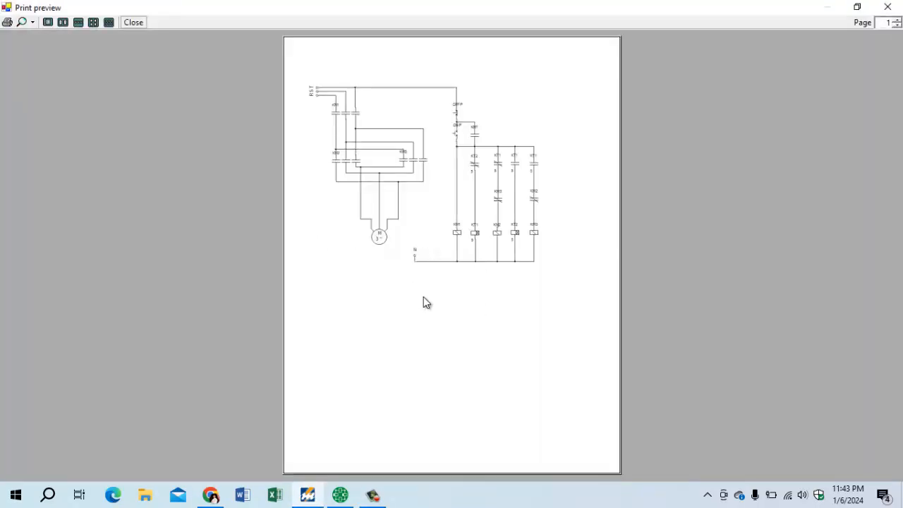
{"action": "left_click", "coordinate": [894, 9]}
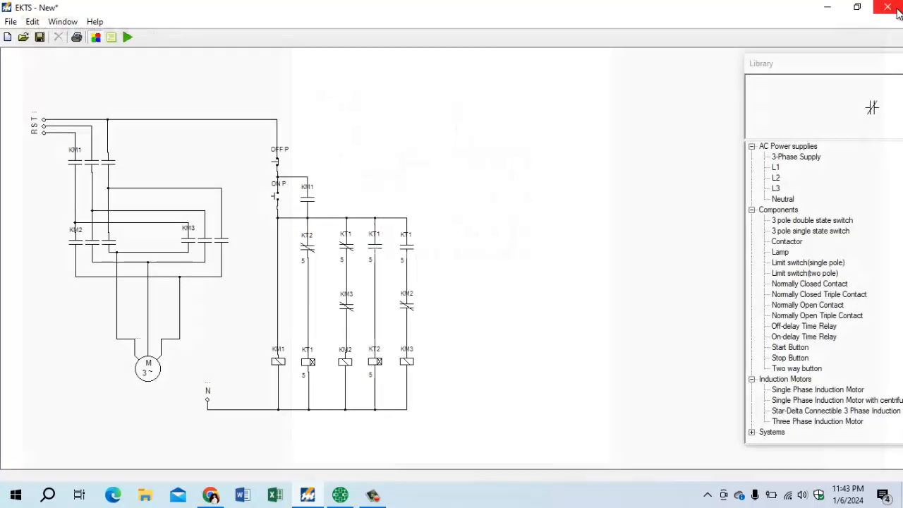
{"action": "left_click", "coordinate": [374, 500]}
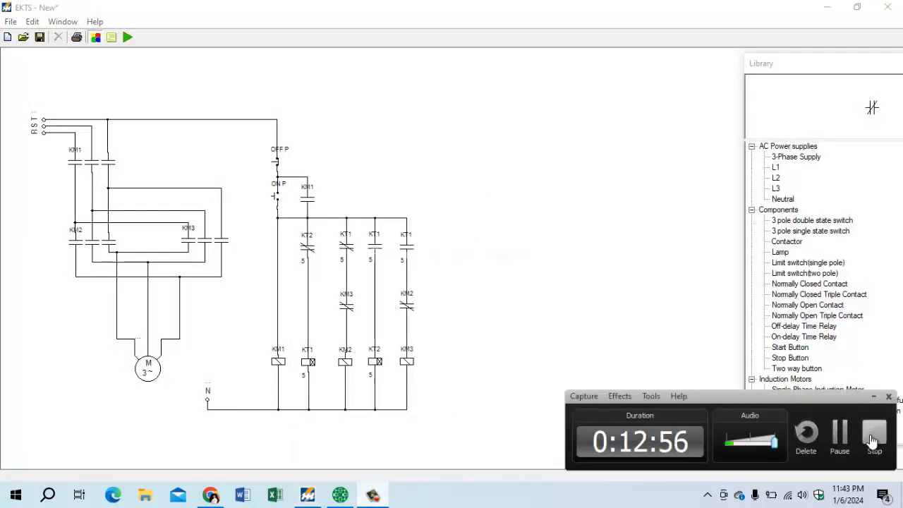